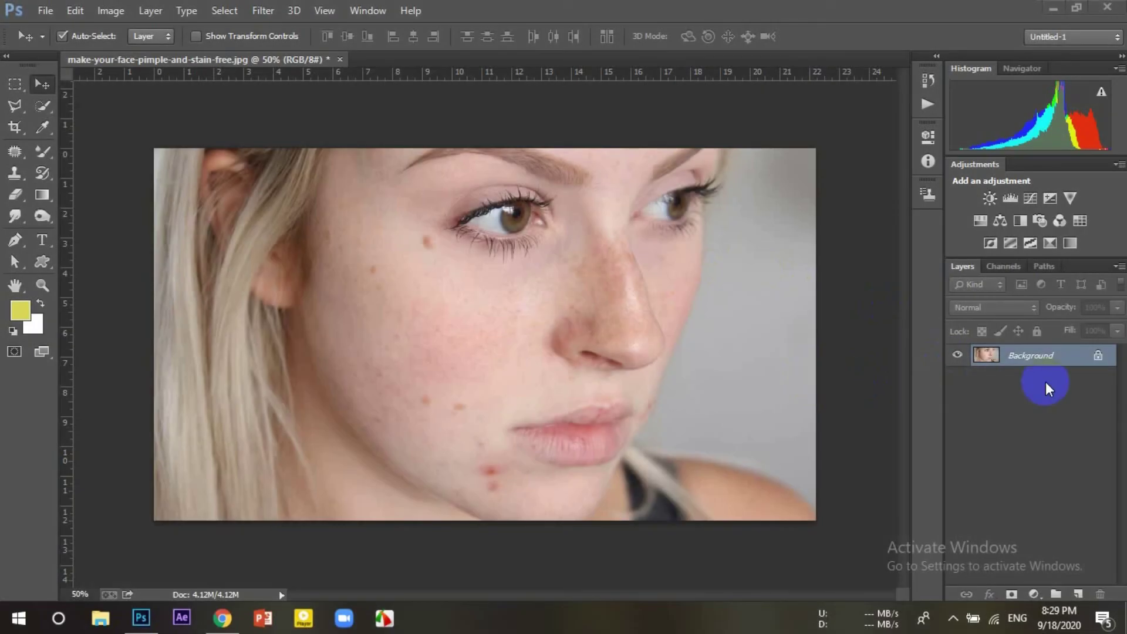
Step: Duplicate the portrait layer twice, hide Layer 1 copy, and select Layer 1
{"action": "left_click_drag", "start_coordinate": [1055, 356], "coordinate": [1051, 357]}
{"action": "key", "text": "ctrl+j"}
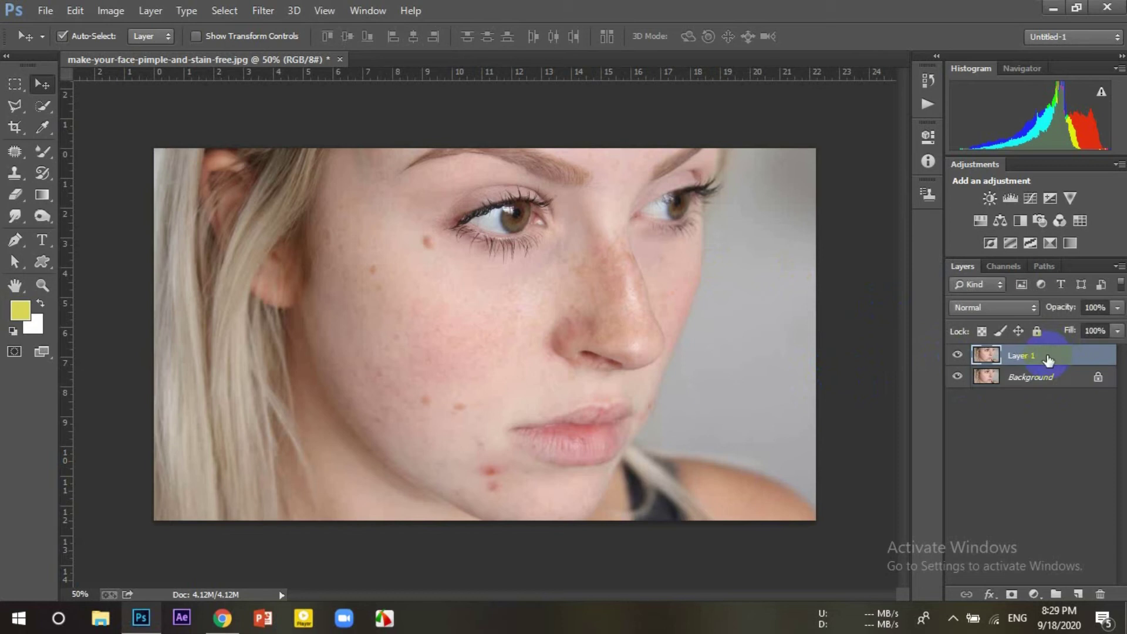
{"action": "key", "text": "ctrl+j"}
{"action": "left_click", "coordinate": [1020, 376]}
{"action": "left_click", "coordinate": [956, 359]}
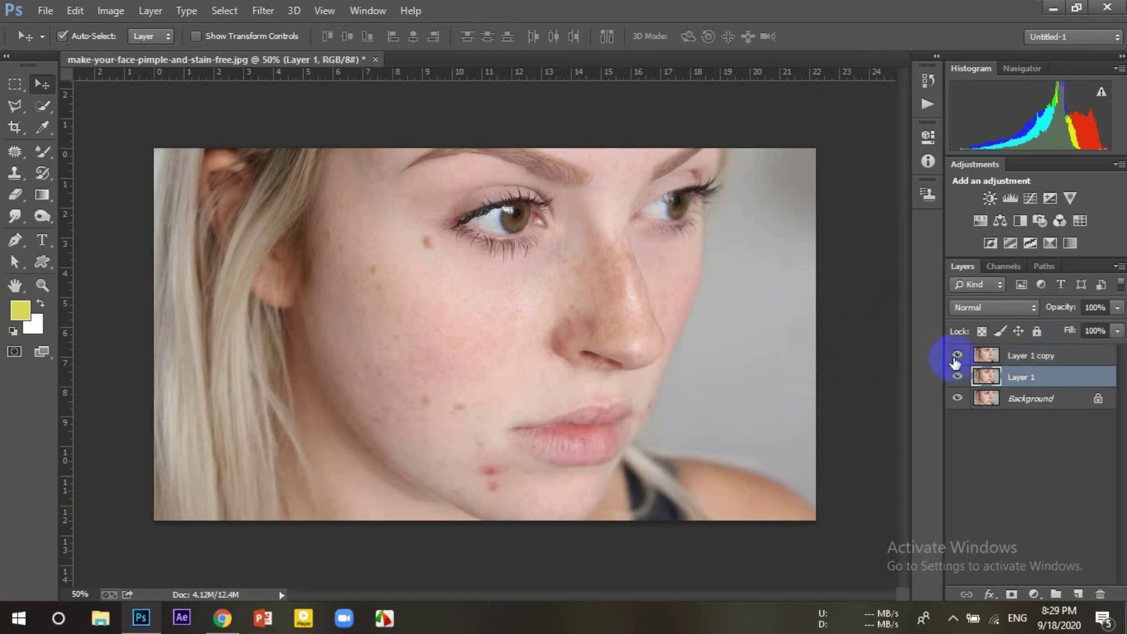
Step: Give Layer 1 a strong Gaussian Blur of about 15 px, then show and select Layer 1 copy
{"action": "left_click", "coordinate": [264, 11]}
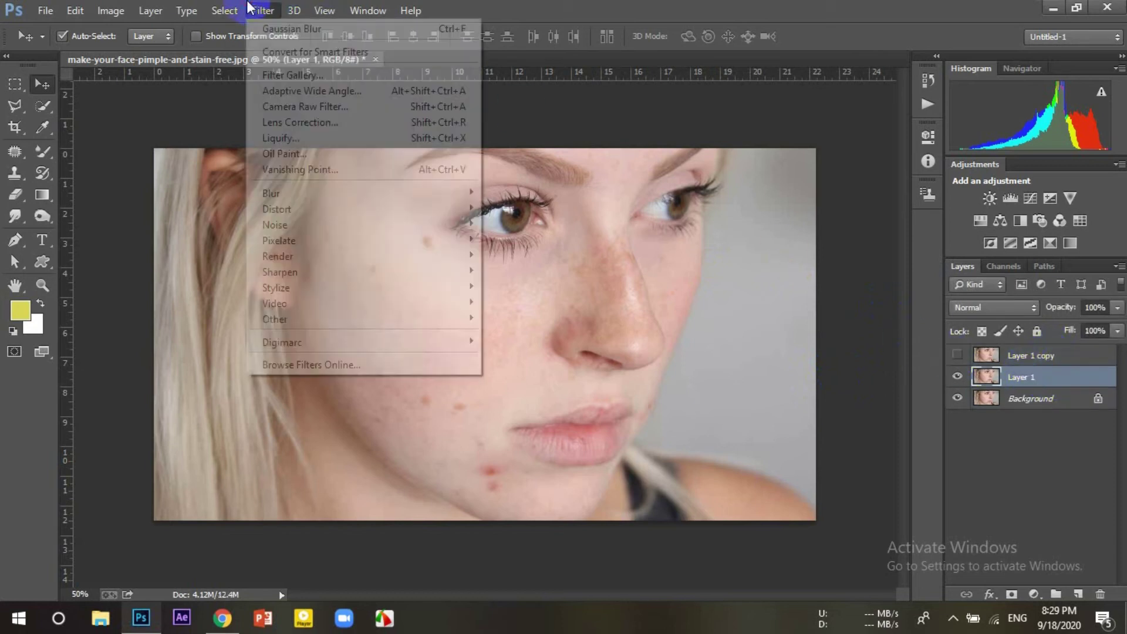
{"action": "mouse_move", "coordinate": [361, 192]}
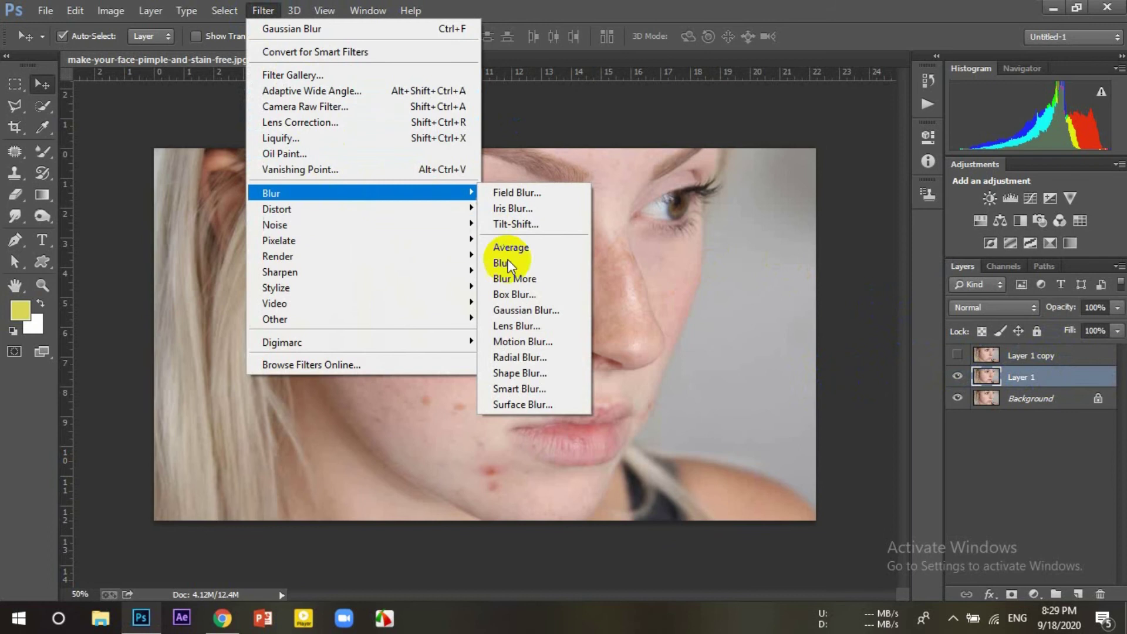
{"action": "left_click", "coordinate": [512, 315]}
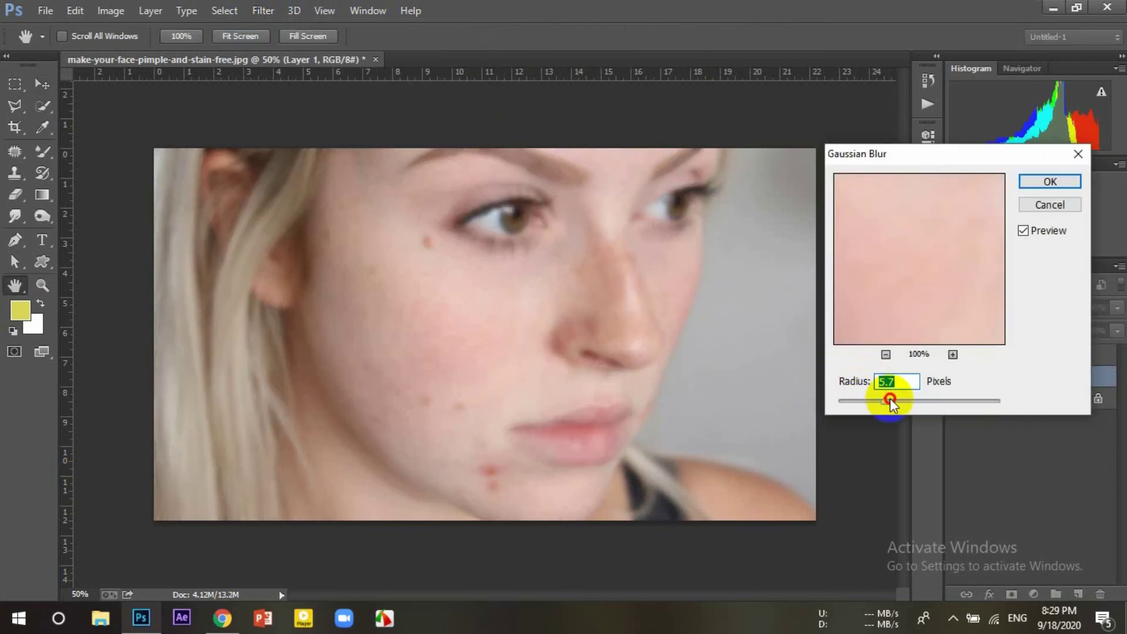
{"action": "left_click_drag", "start_coordinate": [897, 400], "coordinate": [912, 406]}
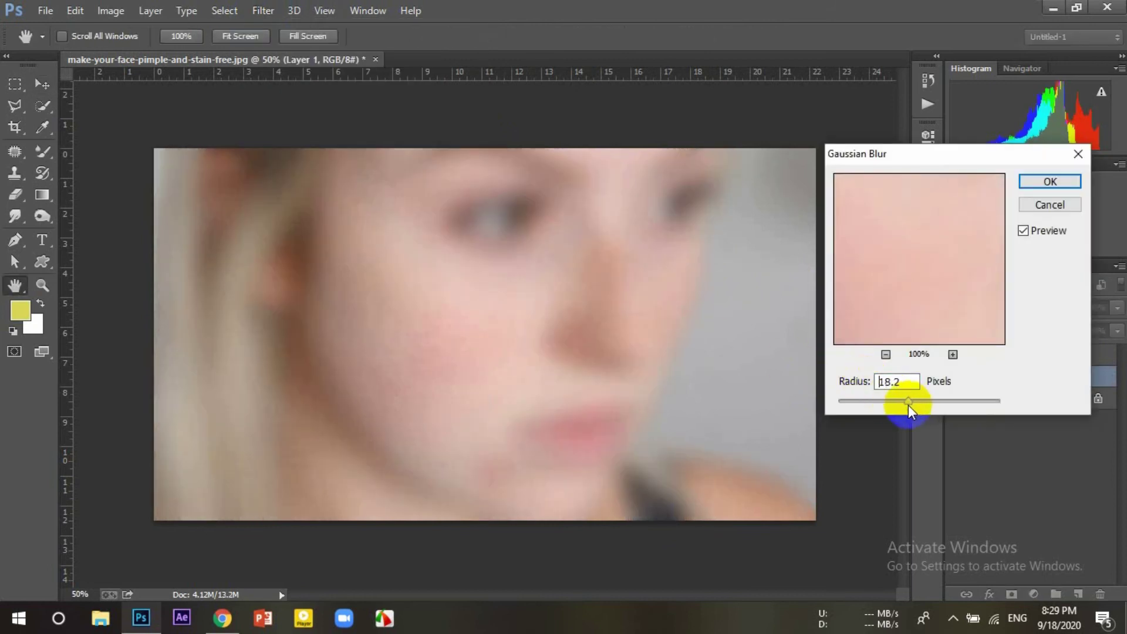
{"action": "left_click", "coordinate": [908, 405]}
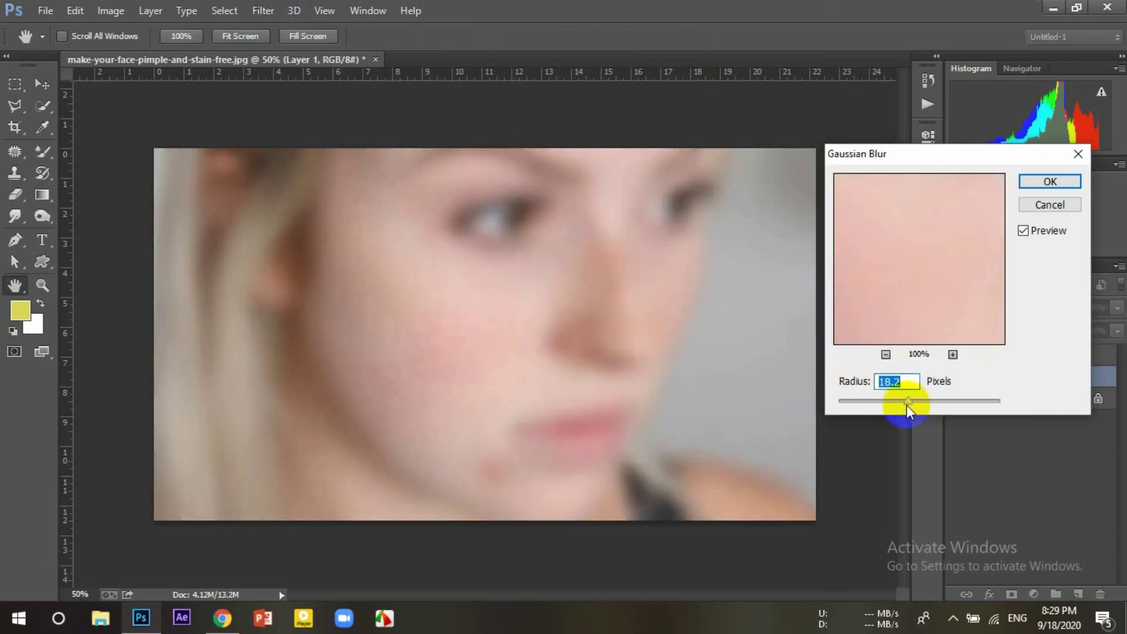
{"action": "left_click_drag", "start_coordinate": [904, 405], "coordinate": [907, 405]}
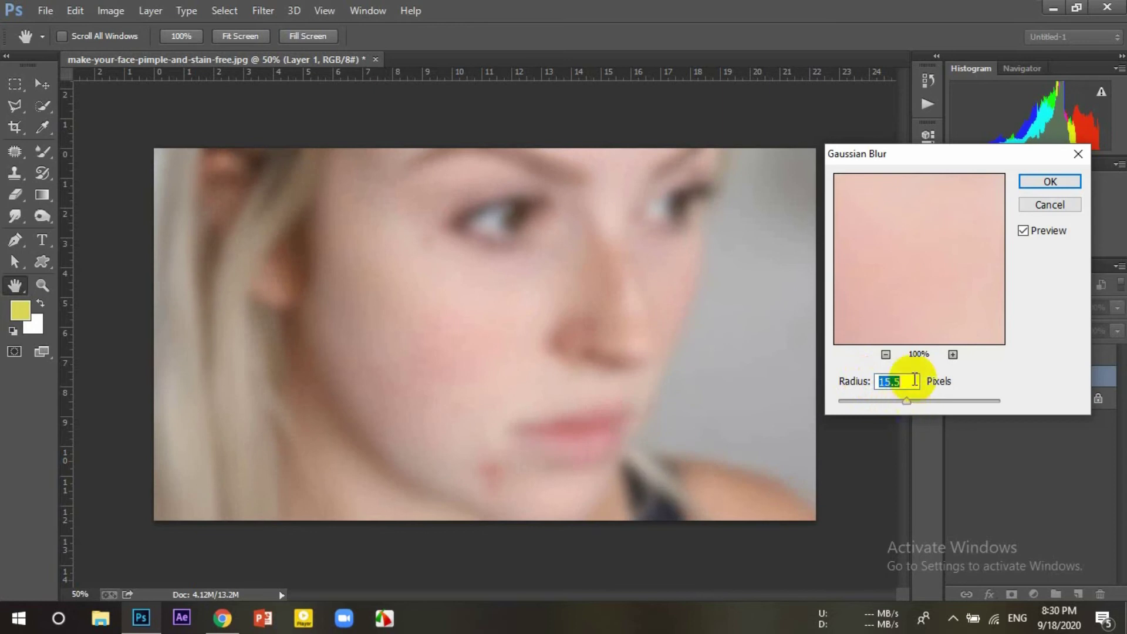
{"action": "left_click", "coordinate": [1048, 181]}
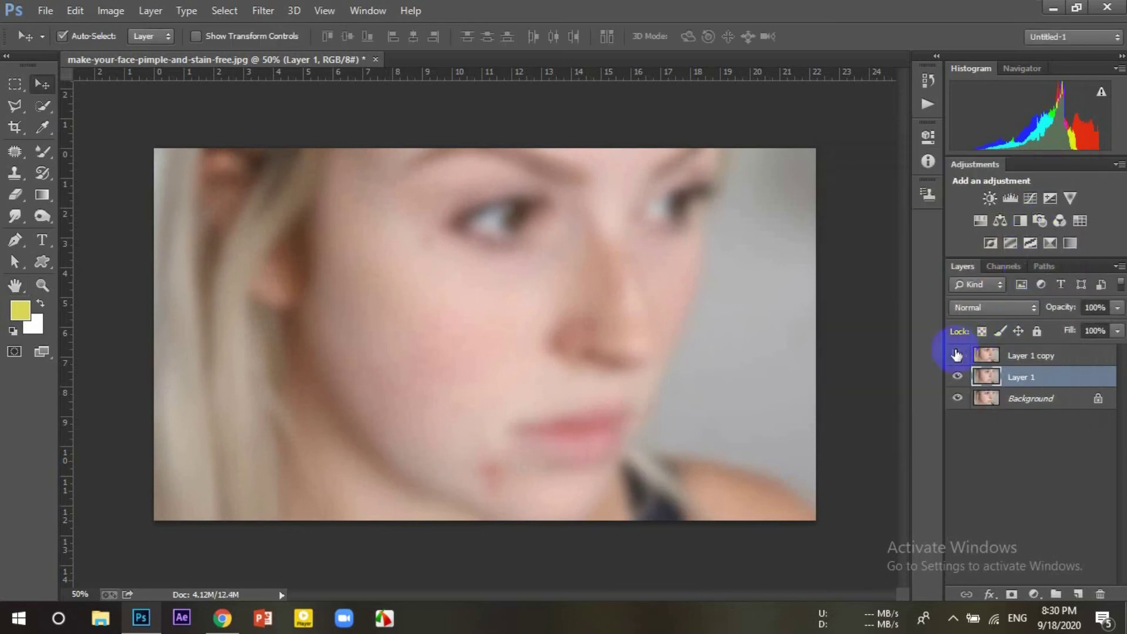
{"action": "left_click", "coordinate": [957, 355]}
{"action": "left_click", "coordinate": [1001, 358]}
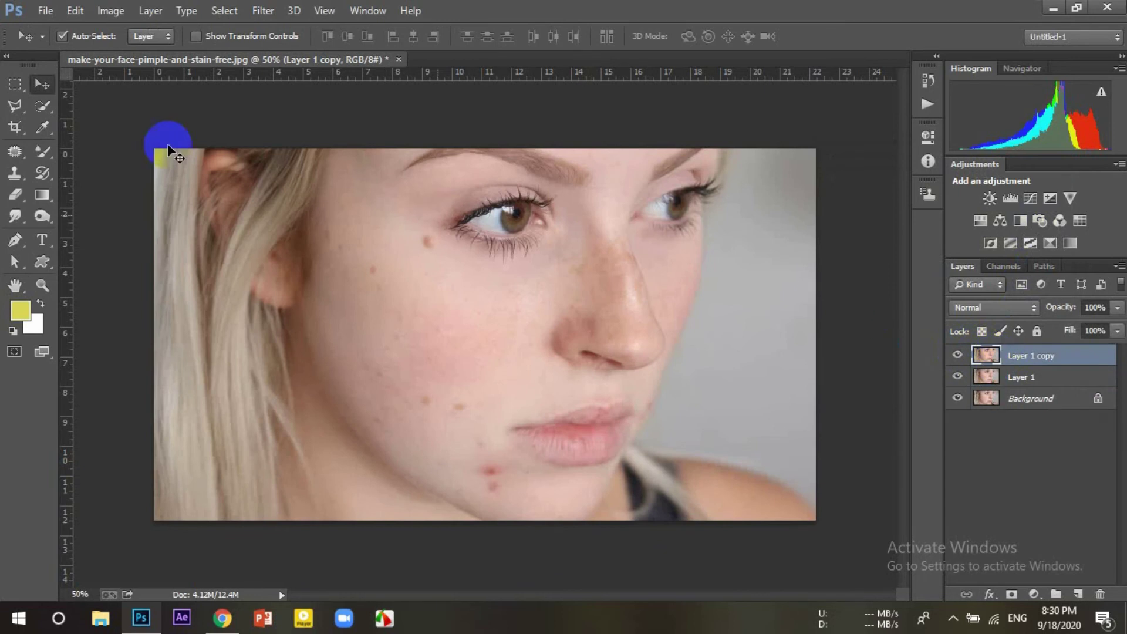
Step: Patch the spots below the eye, on the chin and on the cheek with clean skin
{"action": "left_click", "coordinate": [8, 153]}
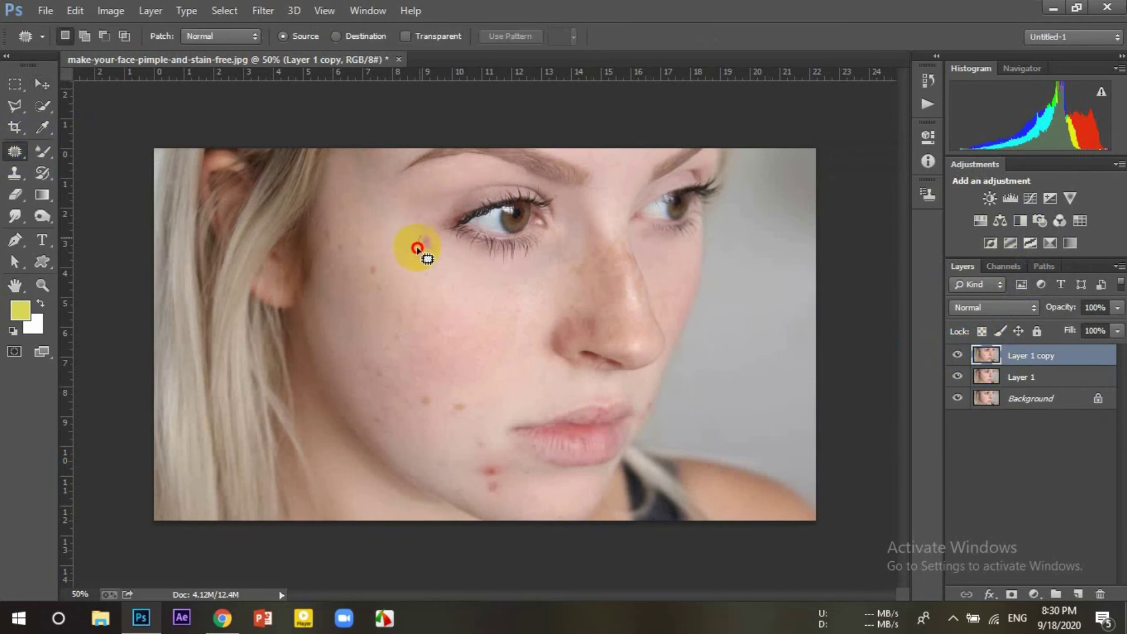
{"action": "mouse_move", "coordinate": [418, 247]}
{"action": "left_mouse_down"}
{"action": "mouse_move", "coordinate": [440, 239]}
{"action": "mouse_move", "coordinate": [432, 246]}
{"action": "mouse_move", "coordinate": [466, 290]}
{"action": "left_mouse_up"}
{"action": "mouse_move", "coordinate": [477, 465]}
{"action": "left_mouse_down"}
{"action": "mouse_move", "coordinate": [482, 488]}
{"action": "mouse_move", "coordinate": [503, 460]}
{"action": "mouse_move", "coordinate": [485, 469]}
{"action": "mouse_move", "coordinate": [467, 461]}
{"action": "left_mouse_up"}
{"action": "left_click_drag", "start_coordinate": [453, 397], "coordinate": [503, 398]}
{"action": "left_click_drag", "start_coordinate": [422, 395], "coordinate": [443, 408]}
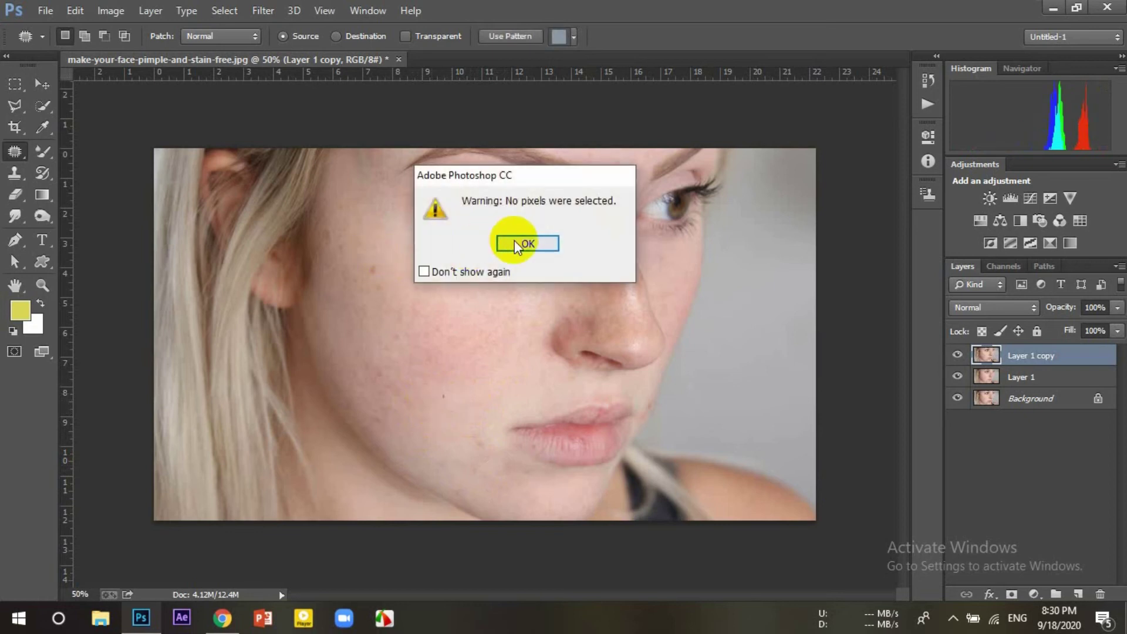
{"action": "left_click", "coordinate": [515, 245]}
Step: Patch another cheek blemish and the spot on the cheek near the lips
{"action": "mouse_move", "coordinate": [363, 259]}
{"action": "left_mouse_down"}
{"action": "mouse_move", "coordinate": [372, 290]}
{"action": "mouse_move", "coordinate": [427, 282]}
{"action": "left_mouse_up"}
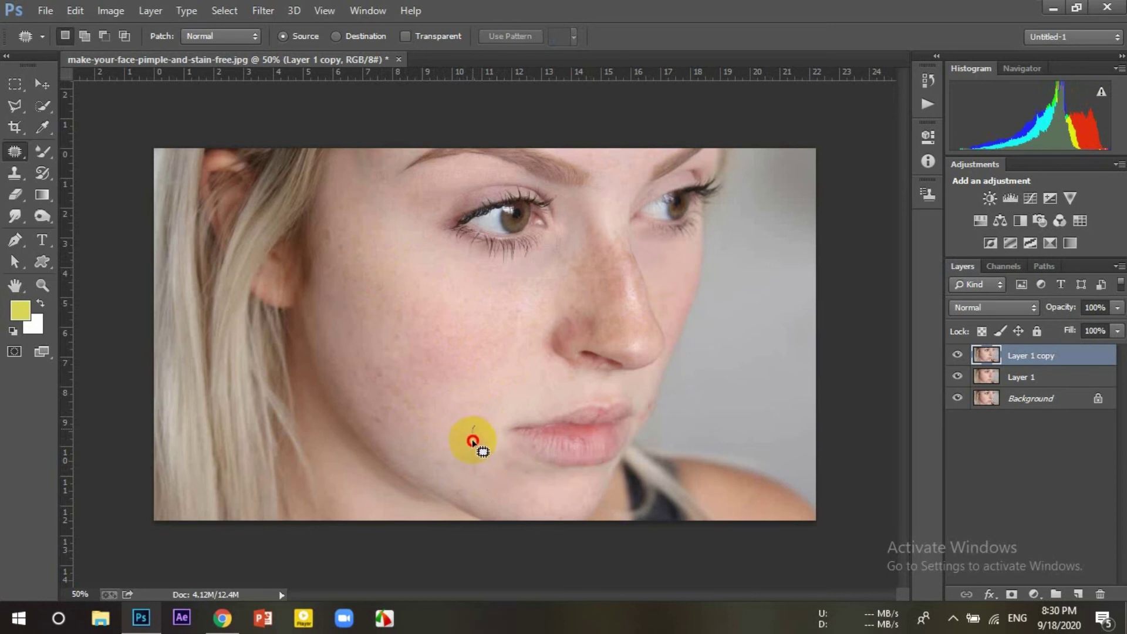
{"action": "left_click_drag", "start_coordinate": [473, 440], "coordinate": [483, 430]}
{"action": "left_click", "coordinate": [494, 426]}
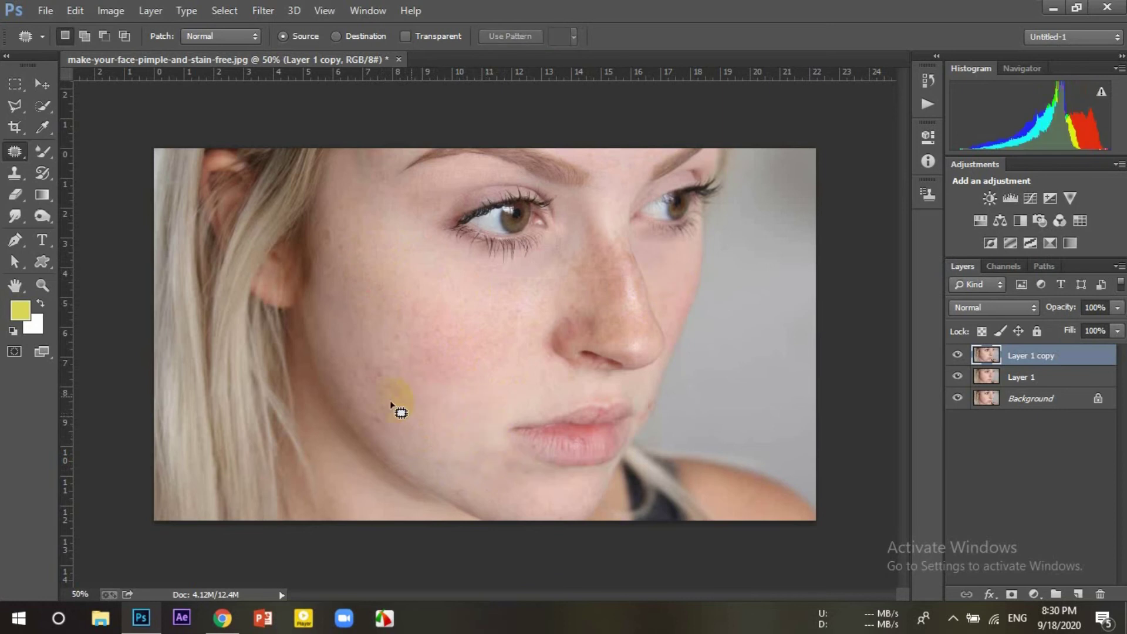
{"action": "mouse_move", "coordinate": [367, 419]}
{"action": "left_mouse_down"}
{"action": "mouse_move", "coordinate": [398, 422]}
{"action": "mouse_move", "coordinate": [409, 394]}
{"action": "left_mouse_up"}
{"action": "left_click", "coordinate": [383, 403]}
Step: Patch the remaining small cheek spot and the blemish near the temple
{"action": "left_click", "coordinate": [389, 382]}
{"action": "left_click", "coordinate": [390, 372]}
{"action": "left_click_drag", "start_coordinate": [367, 353], "coordinate": [412, 383]}
{"action": "left_click", "coordinate": [311, 235]}
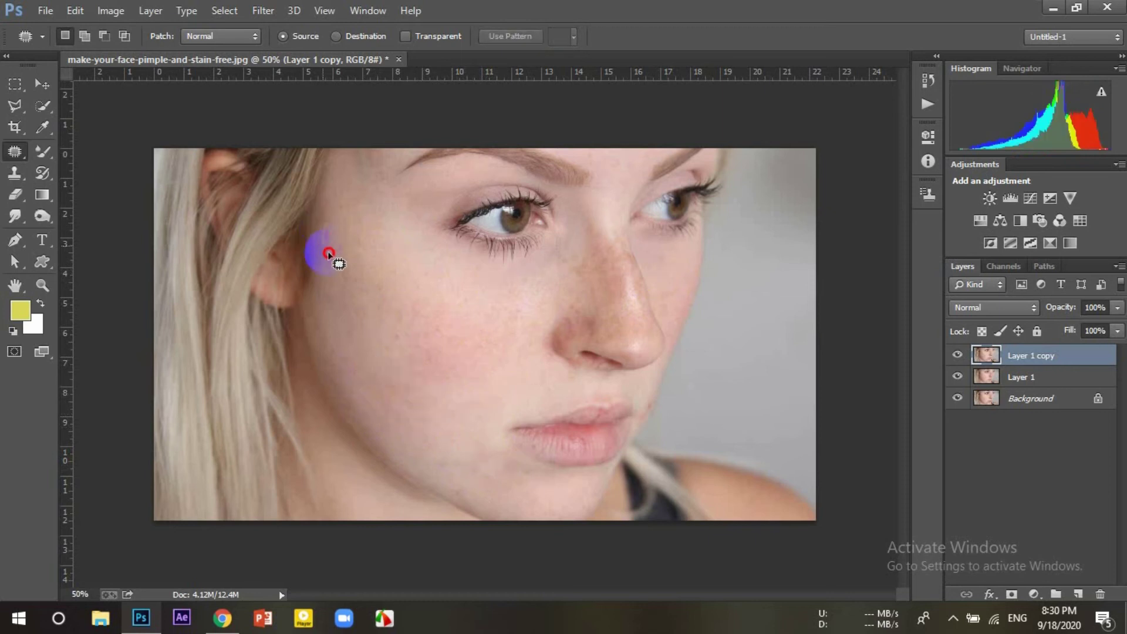
{"action": "left_click_drag", "start_coordinate": [328, 228], "coordinate": [346, 236]}
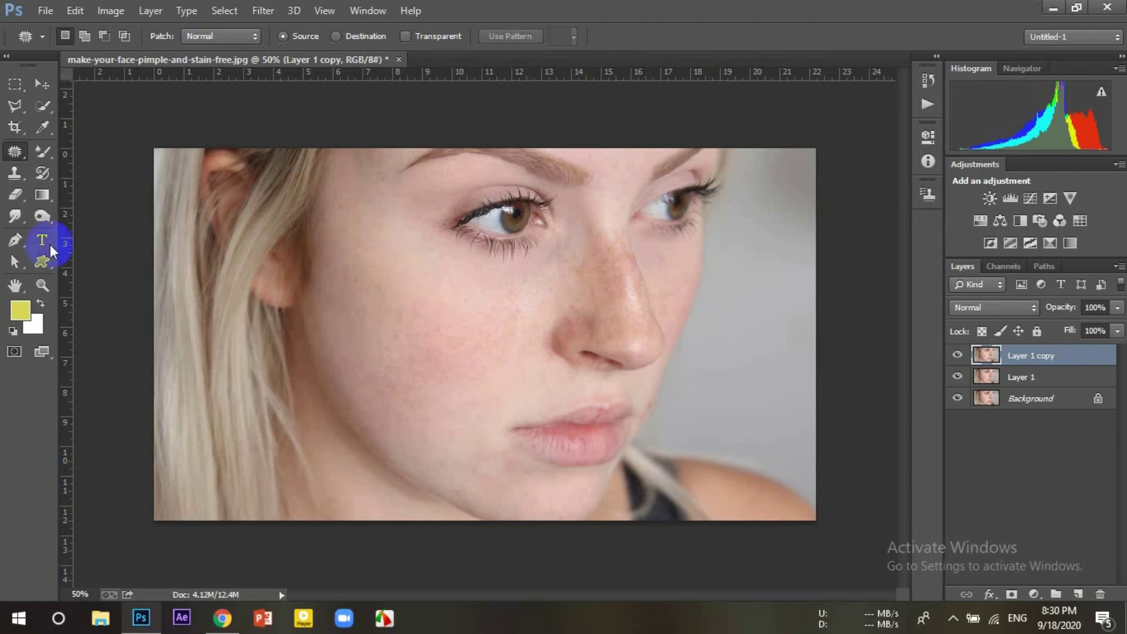
Step: Set up the Eraser with a soft round 80 px brush at 92% opacity and 92% flow
{"action": "left_click_drag", "start_coordinate": [15, 194], "coordinate": [65, 188]}
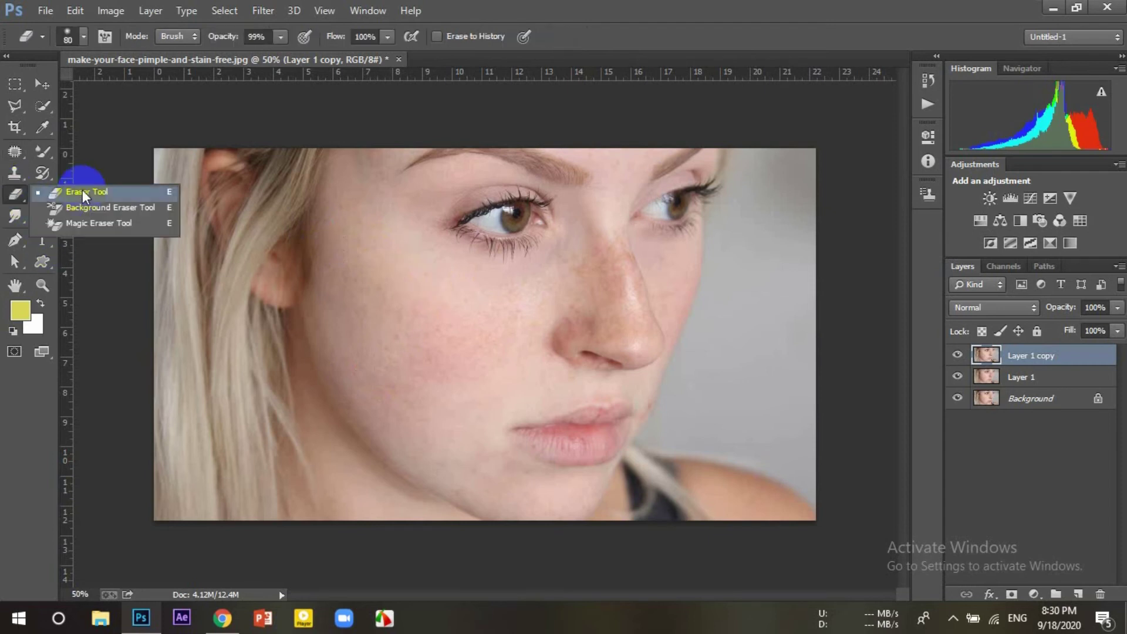
{"action": "left_click", "coordinate": [83, 189]}
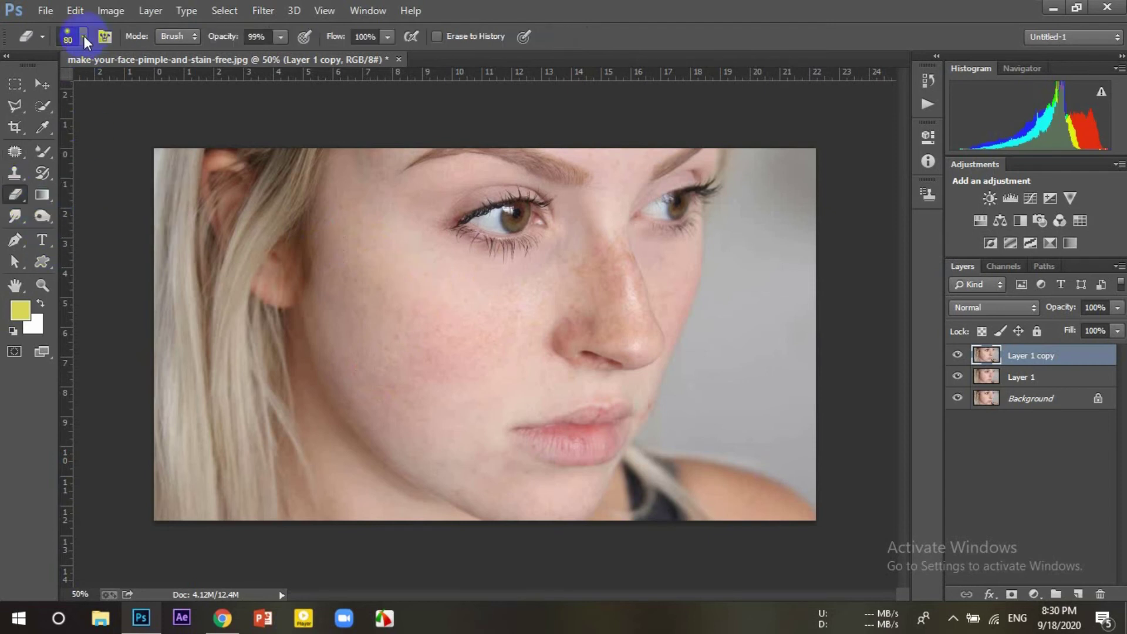
{"action": "left_click", "coordinate": [84, 36]}
{"action": "left_click", "coordinate": [87, 169]}
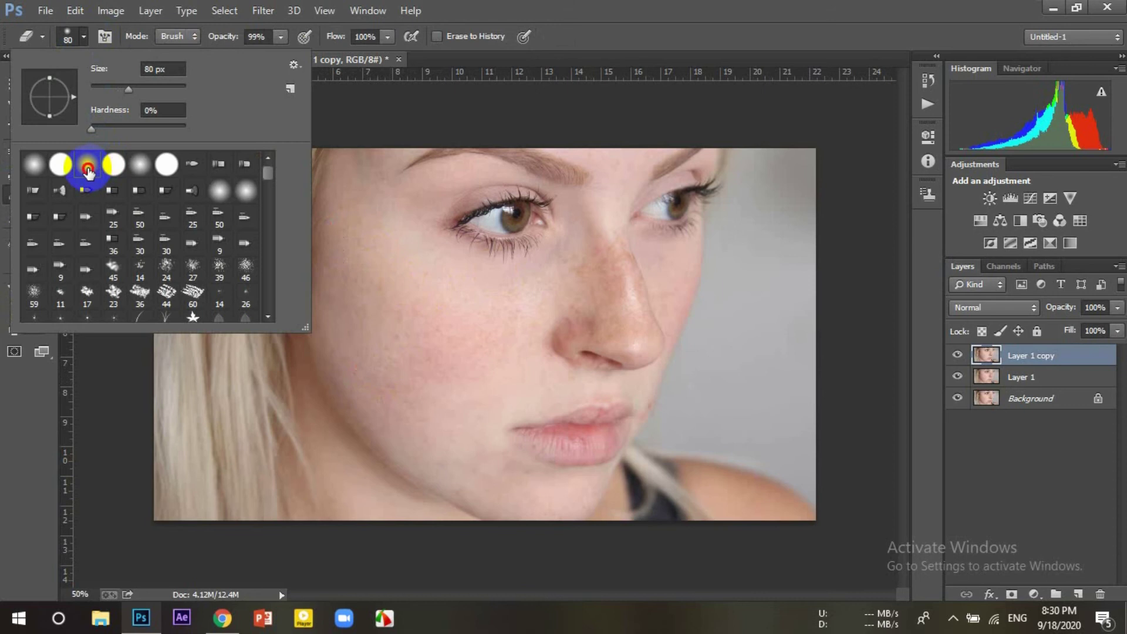
{"action": "left_click", "coordinate": [87, 169]}
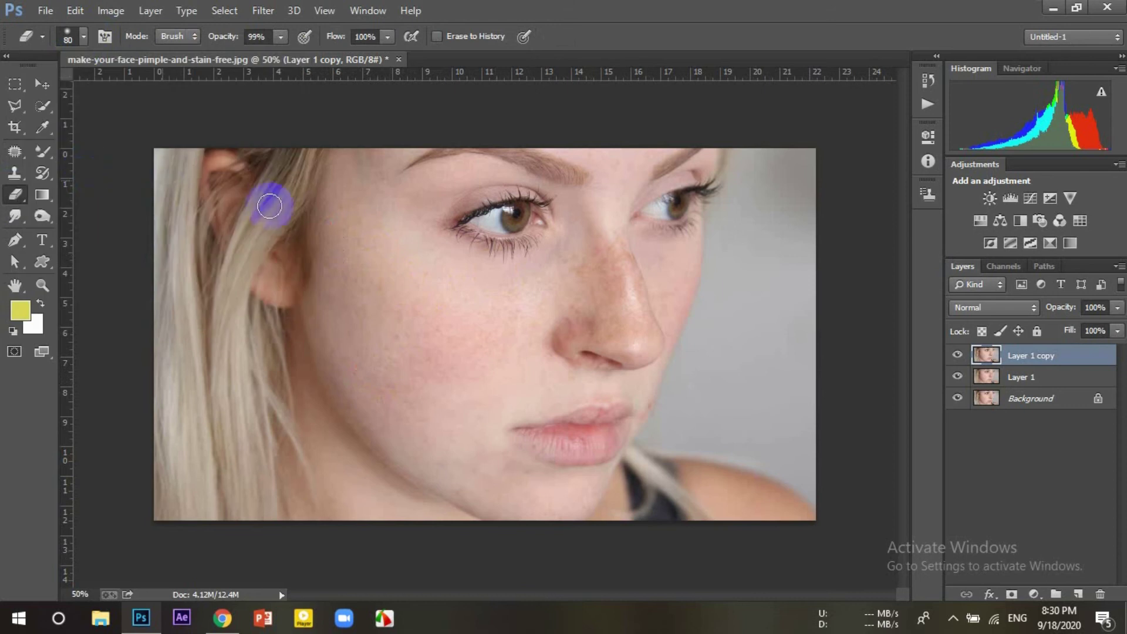
{"action": "left_click", "coordinate": [279, 37]}
{"action": "left_click_drag", "start_coordinate": [283, 59], "coordinate": [274, 59]}
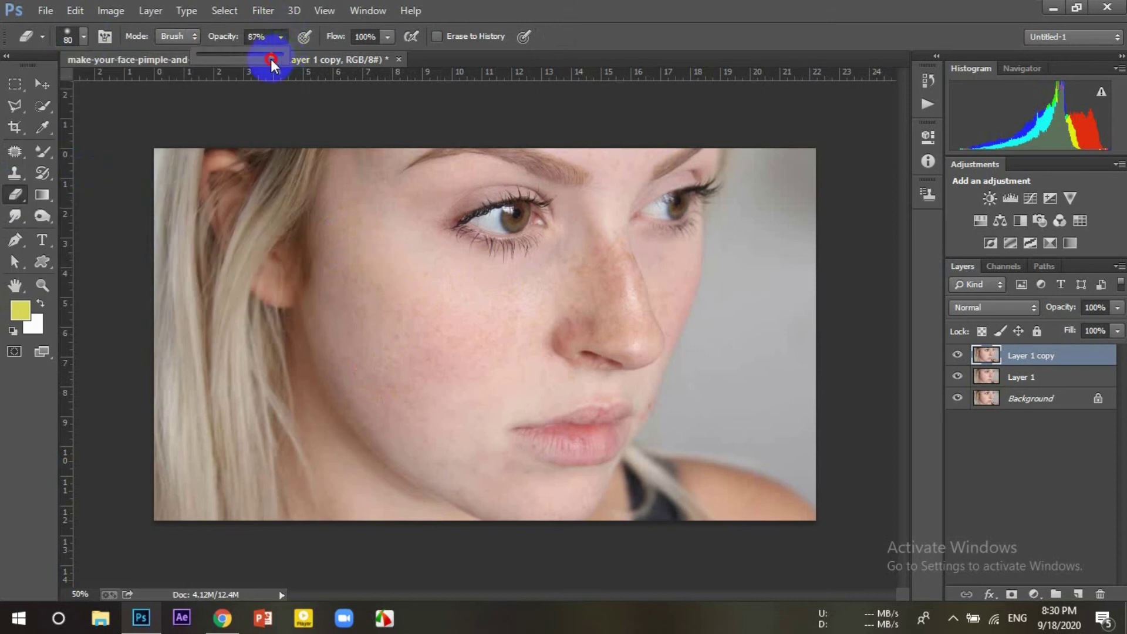
{"action": "left_click", "coordinate": [387, 37]}
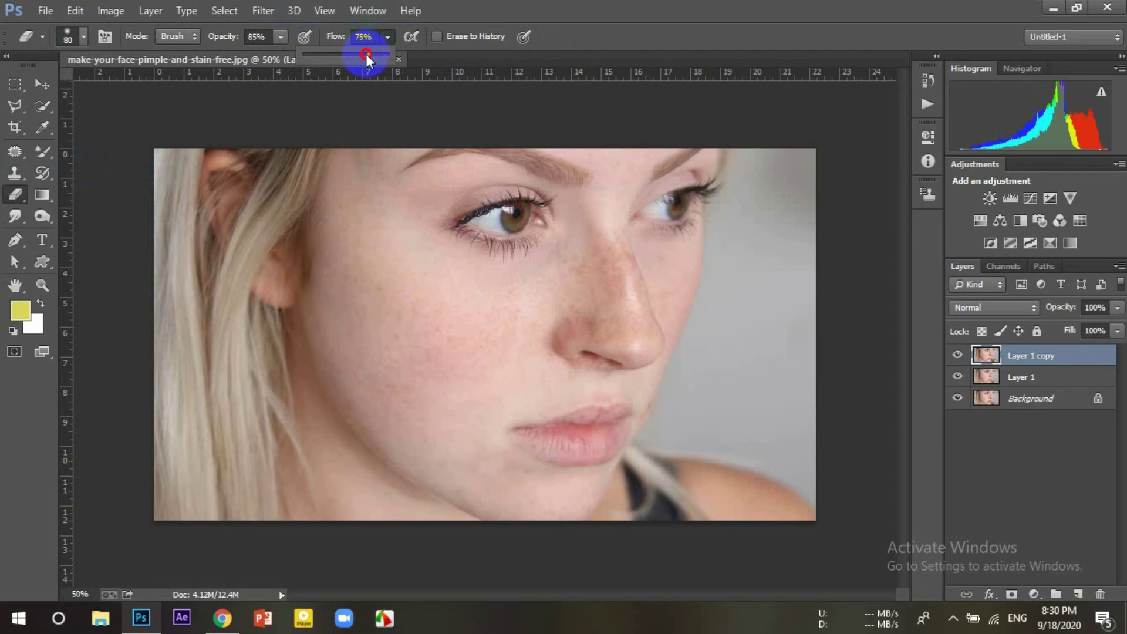
{"action": "left_click", "coordinate": [281, 37]}
{"action": "left_click_drag", "start_coordinate": [283, 56], "coordinate": [286, 57]}
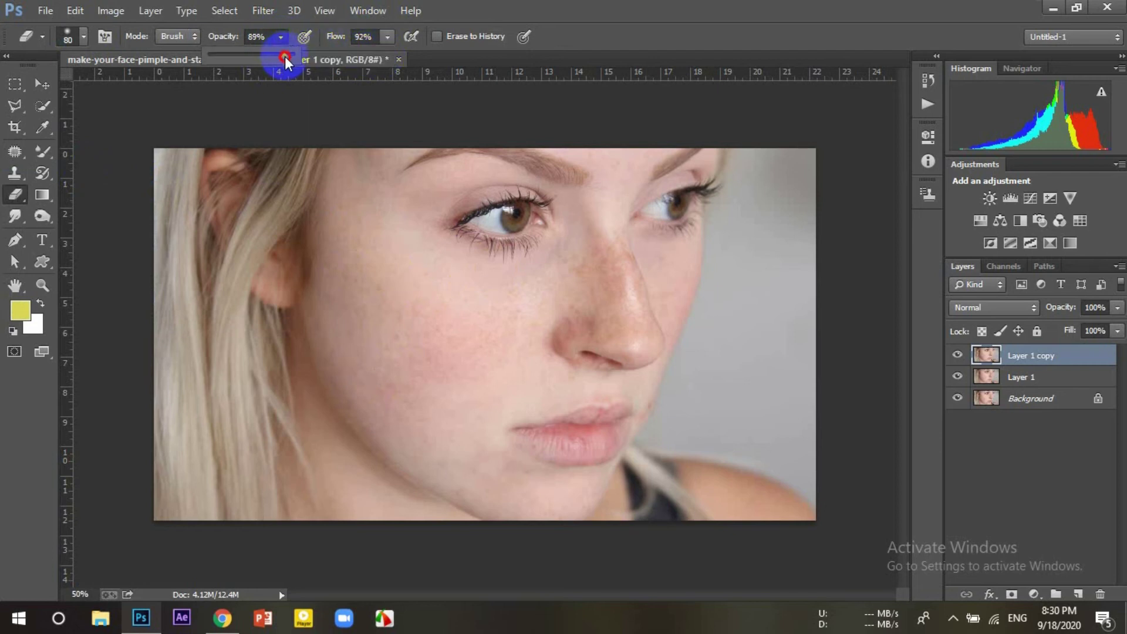
{"action": "left_click", "coordinate": [579, 28]}
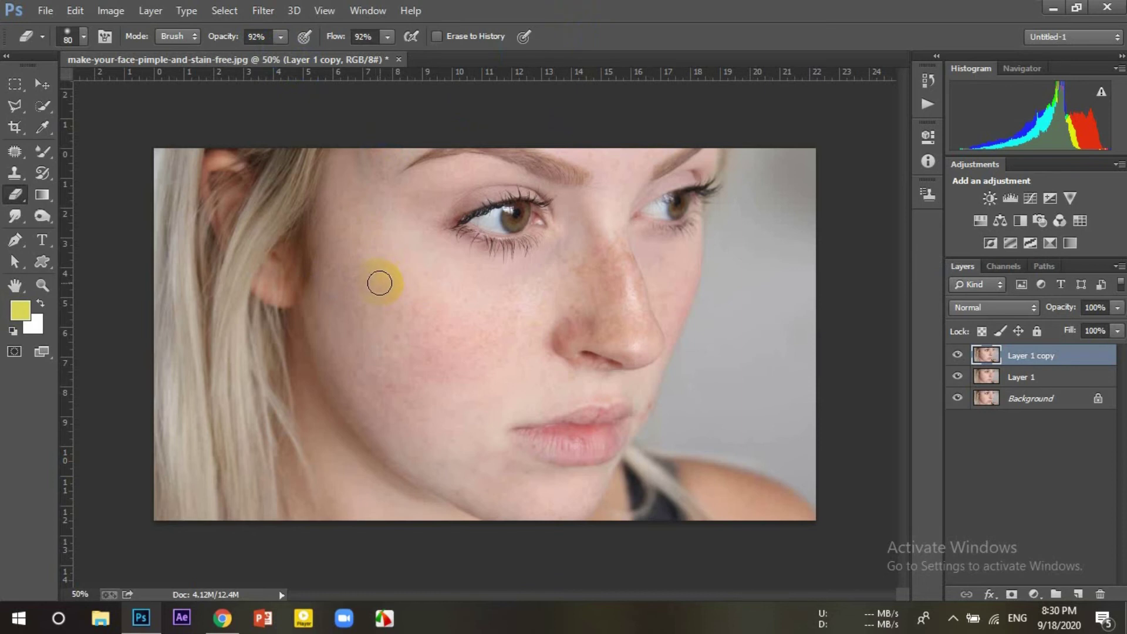
Step: Erase the top layer across the cheek toward the jaw, then lower eraser flow to 42%
{"action": "left_click_drag", "start_coordinate": [383, 289], "coordinate": [404, 298]}
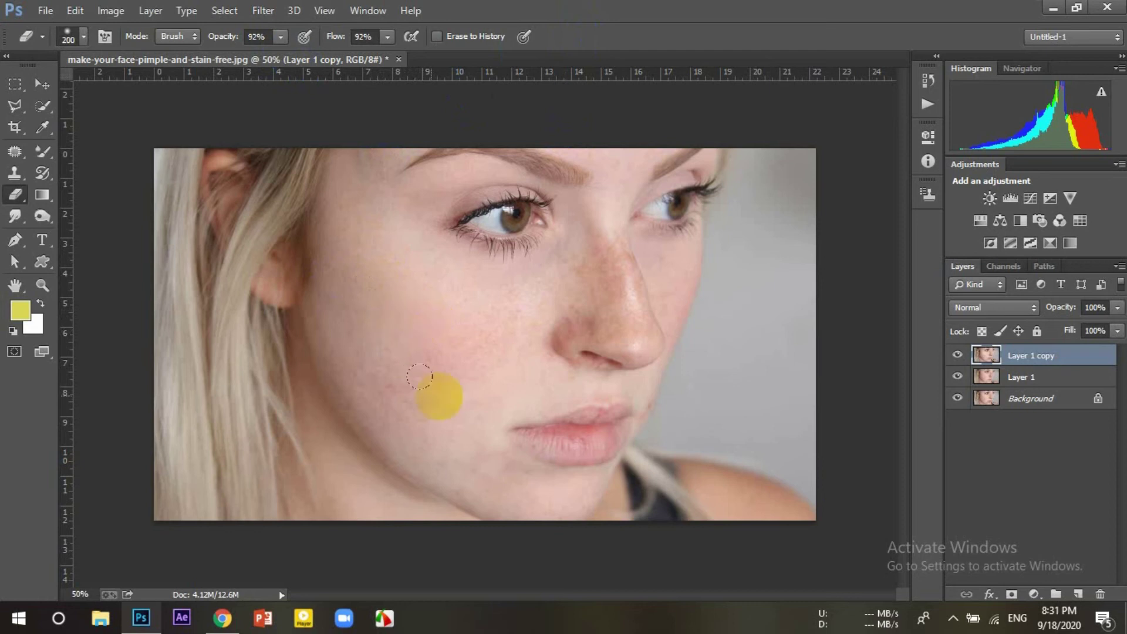
{"action": "mouse_move", "coordinate": [438, 298]}
{"action": "left_mouse_down"}
{"action": "mouse_move", "coordinate": [467, 303]}
{"action": "mouse_move", "coordinate": [411, 336]}
{"action": "left_mouse_up"}
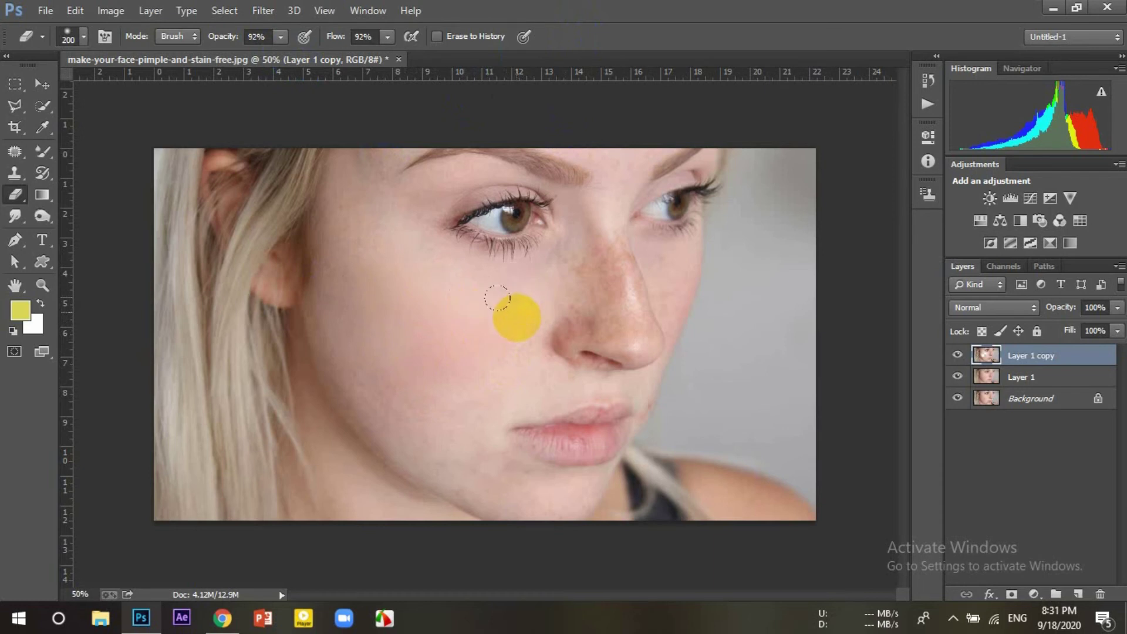
{"action": "left_click_drag", "start_coordinate": [490, 296], "coordinate": [416, 379]}
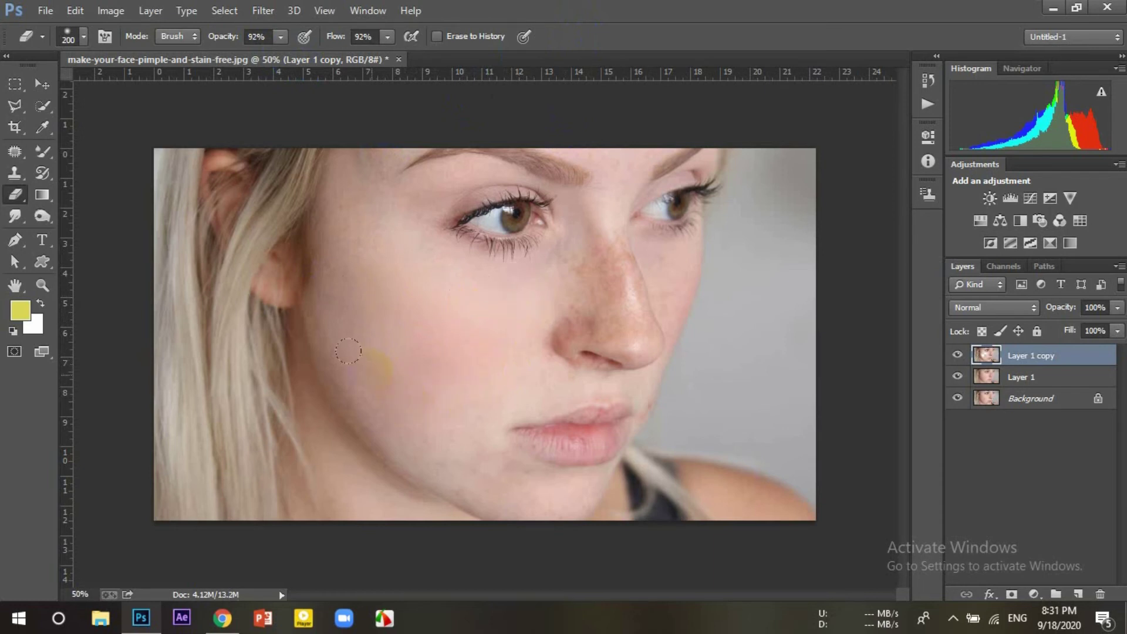
{"action": "left_click", "coordinate": [280, 37]}
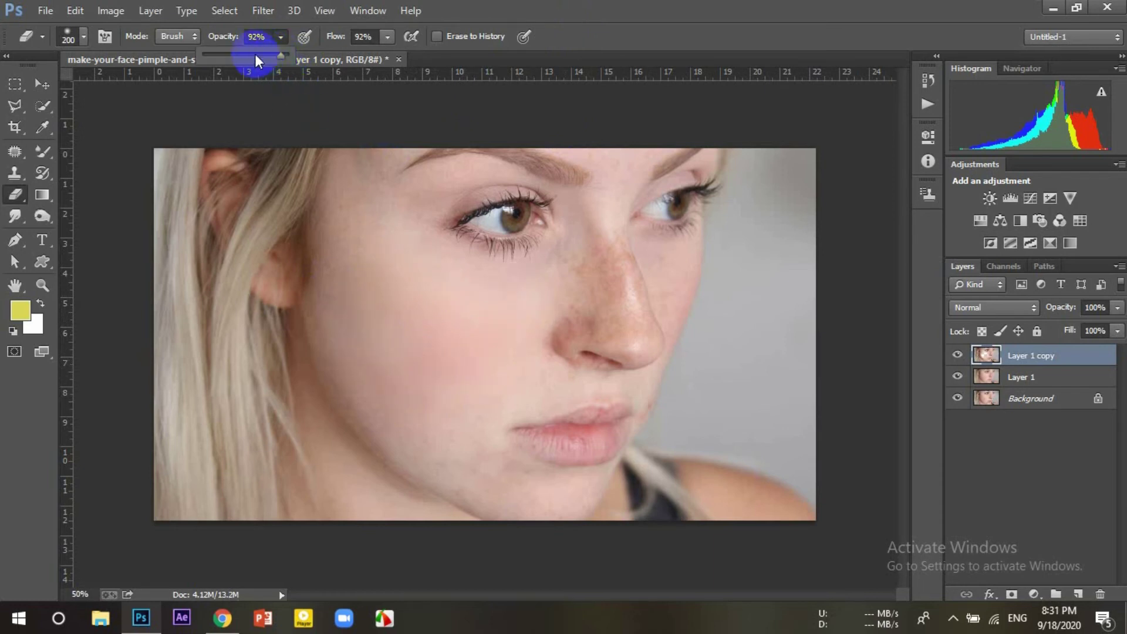
{"action": "left_click_drag", "start_coordinate": [387, 39], "coordinate": [347, 54]}
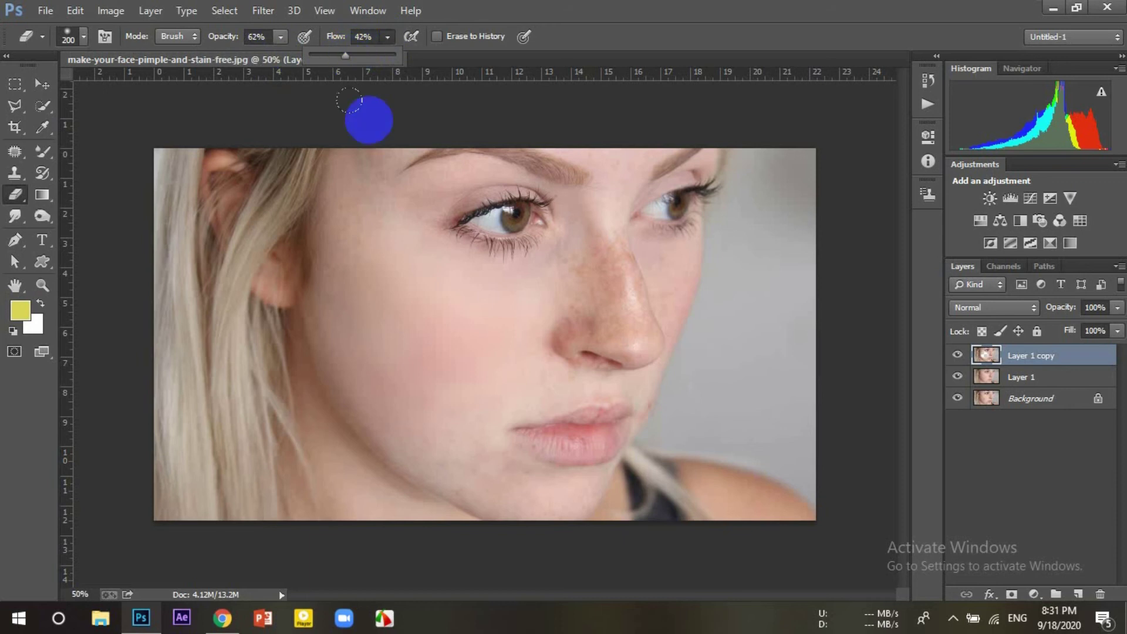
{"action": "left_click", "coordinate": [342, 225]}
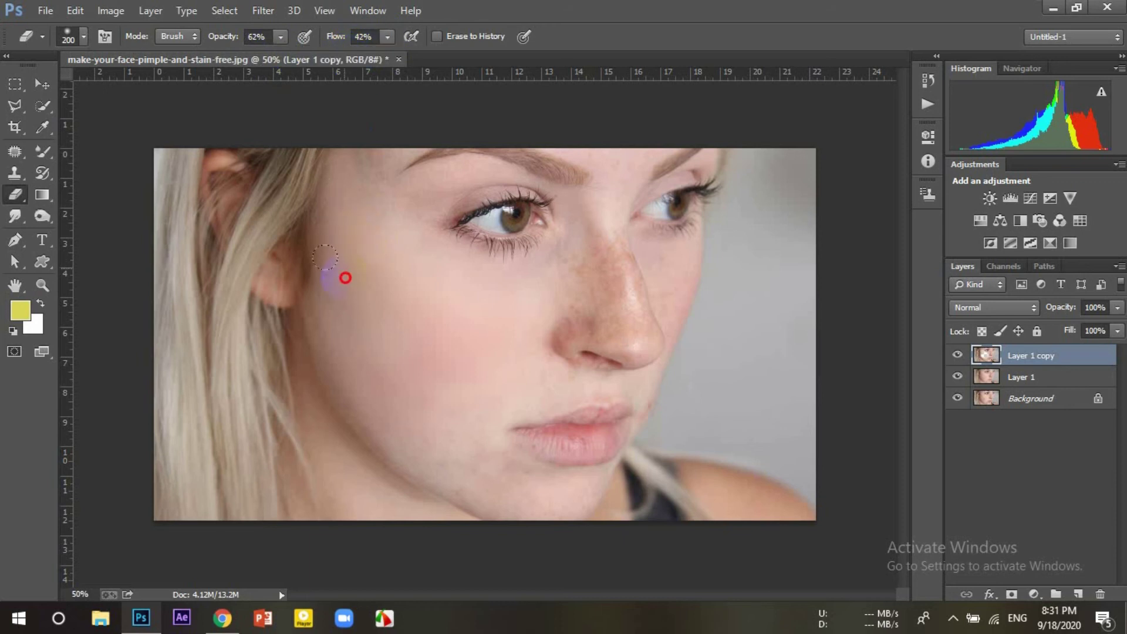
Step: With a smaller brush, smooth the lower cheek, upper cheek and side of the nose
{"action": "key", "text": "bracketleft"}
{"action": "key", "text": "bracketleft"}
{"action": "key", "text": "bracketleft"}
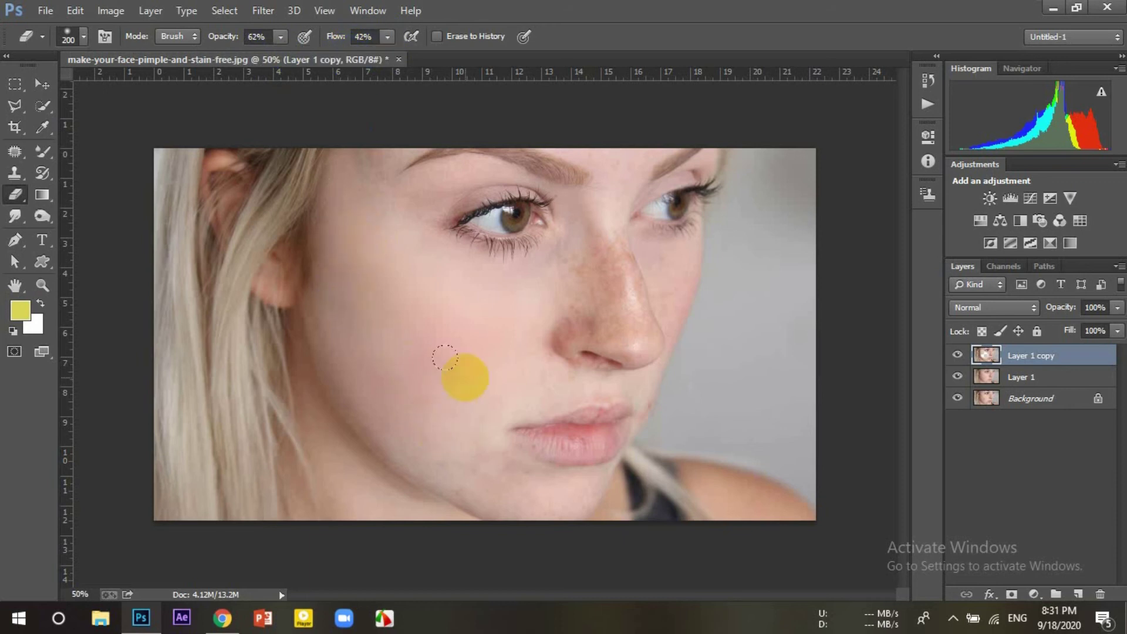
{"action": "mouse_move", "coordinate": [384, 422]}
{"action": "left_mouse_down"}
{"action": "mouse_move", "coordinate": [429, 437]}
{"action": "mouse_move", "coordinate": [458, 480]}
{"action": "left_mouse_up"}
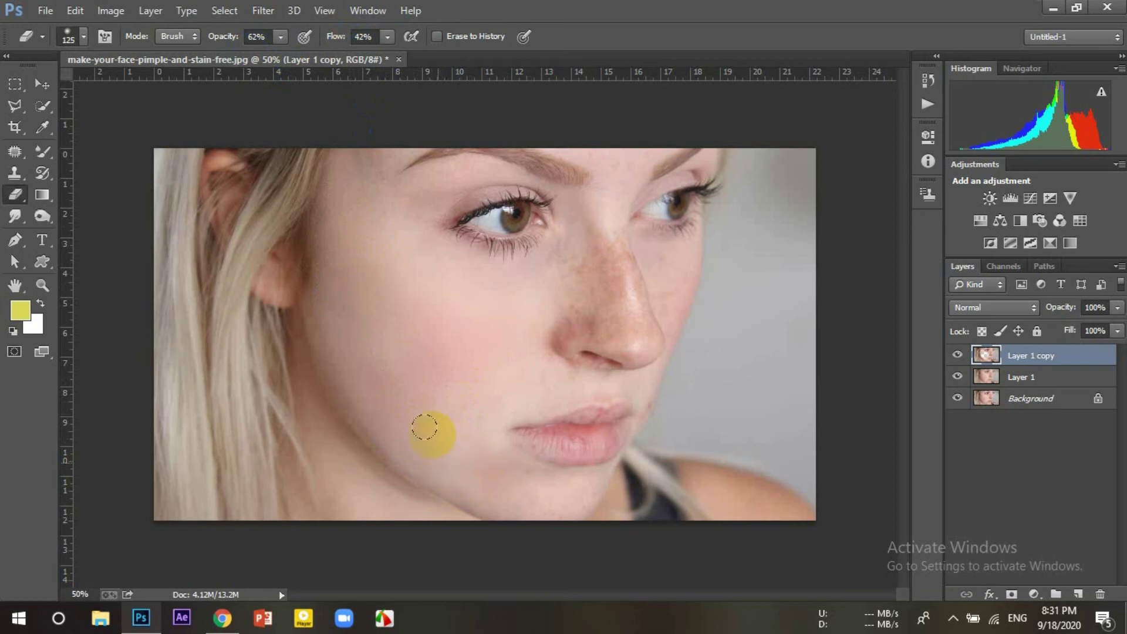
{"action": "left_click", "coordinate": [544, 308]}
{"action": "left_click_drag", "start_coordinate": [544, 308], "coordinate": [592, 258]}
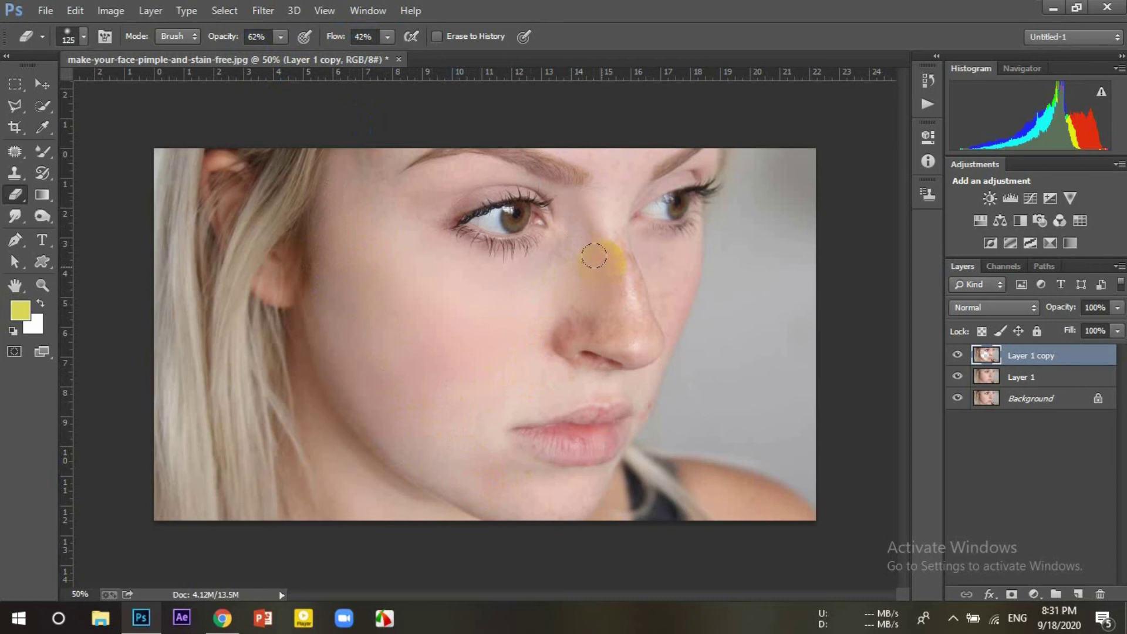
{"action": "left_click_drag", "start_coordinate": [587, 303], "coordinate": [580, 295]}
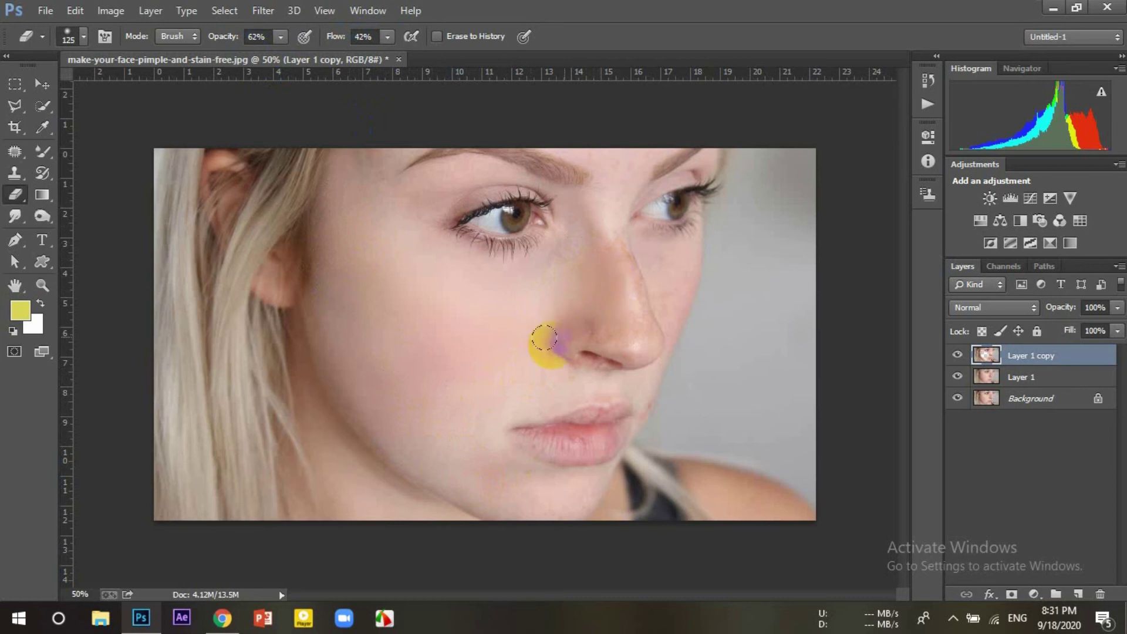
Step: Smooth the upper cheek, skin near the ear, nose bridge and area between the eyebrows
{"action": "key", "text": "bracketleft"}
{"action": "key", "text": "bracketleft"}
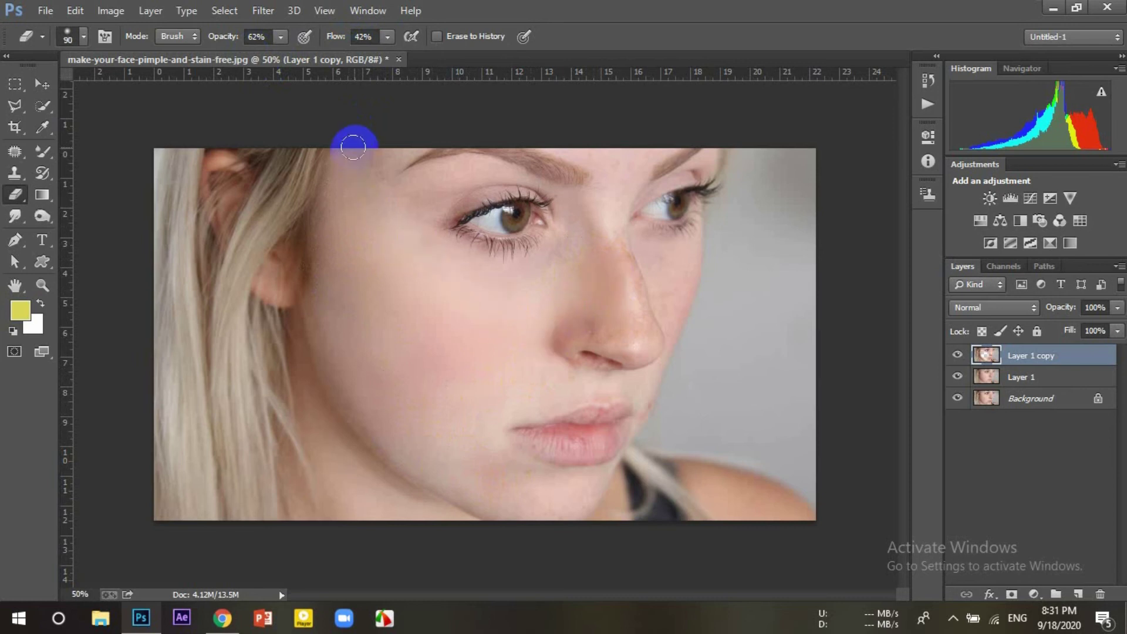
{"action": "left_click", "coordinate": [410, 219]}
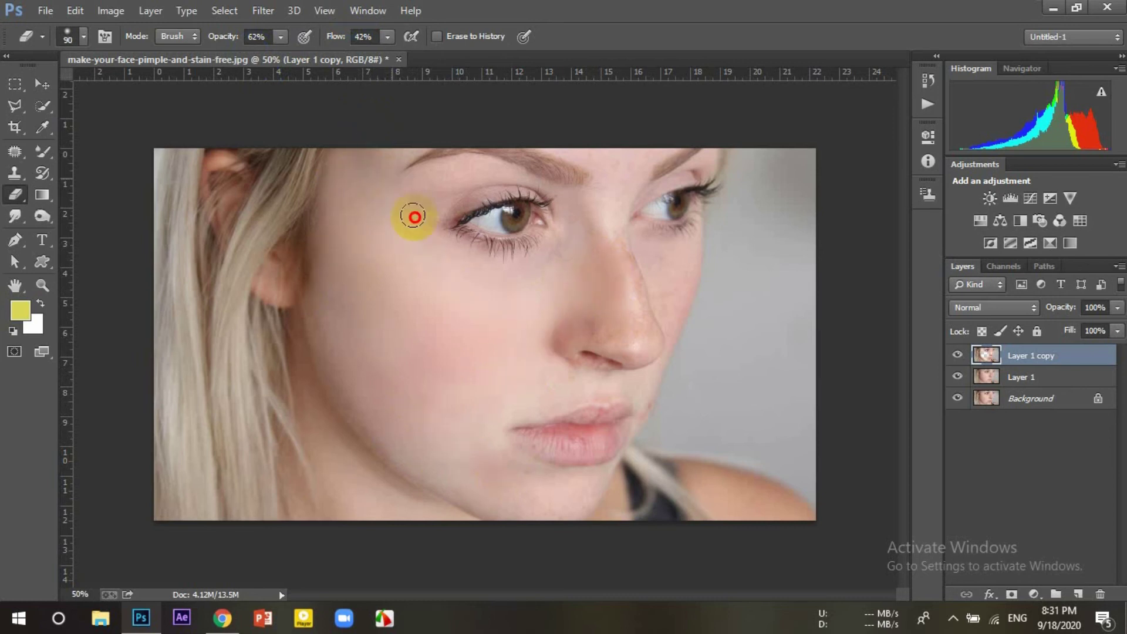
{"action": "left_click_drag", "start_coordinate": [316, 305], "coordinate": [316, 327]}
{"action": "mouse_move", "coordinate": [359, 391]}
{"action": "left_mouse_down"}
{"action": "mouse_move", "coordinate": [390, 415]}
{"action": "mouse_move", "coordinate": [402, 386]}
{"action": "mouse_move", "coordinate": [485, 434]}
{"action": "mouse_move", "coordinate": [499, 398]}
{"action": "mouse_move", "coordinate": [544, 393]}
{"action": "mouse_move", "coordinate": [551, 375]}
{"action": "mouse_move", "coordinate": [541, 366]}
{"action": "left_mouse_up"}
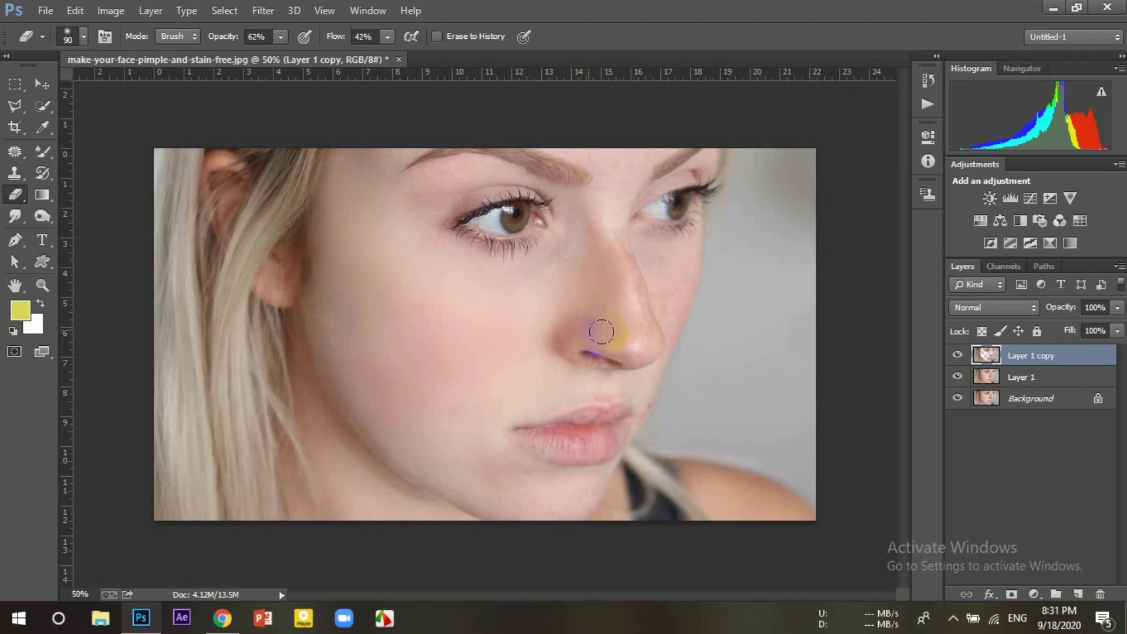
{"action": "mouse_move", "coordinate": [601, 333]}
{"action": "left_mouse_down"}
{"action": "mouse_move", "coordinate": [629, 340]}
{"action": "mouse_move", "coordinate": [637, 307]}
{"action": "mouse_move", "coordinate": [607, 247]}
{"action": "left_mouse_up"}
{"action": "mouse_move", "coordinate": [614, 201]}
{"action": "left_mouse_down"}
{"action": "mouse_move", "coordinate": [614, 219]}
{"action": "mouse_move", "coordinate": [611, 179]}
{"action": "mouse_move", "coordinate": [628, 164]}
{"action": "mouse_move", "coordinate": [612, 158]}
{"action": "left_mouse_up"}
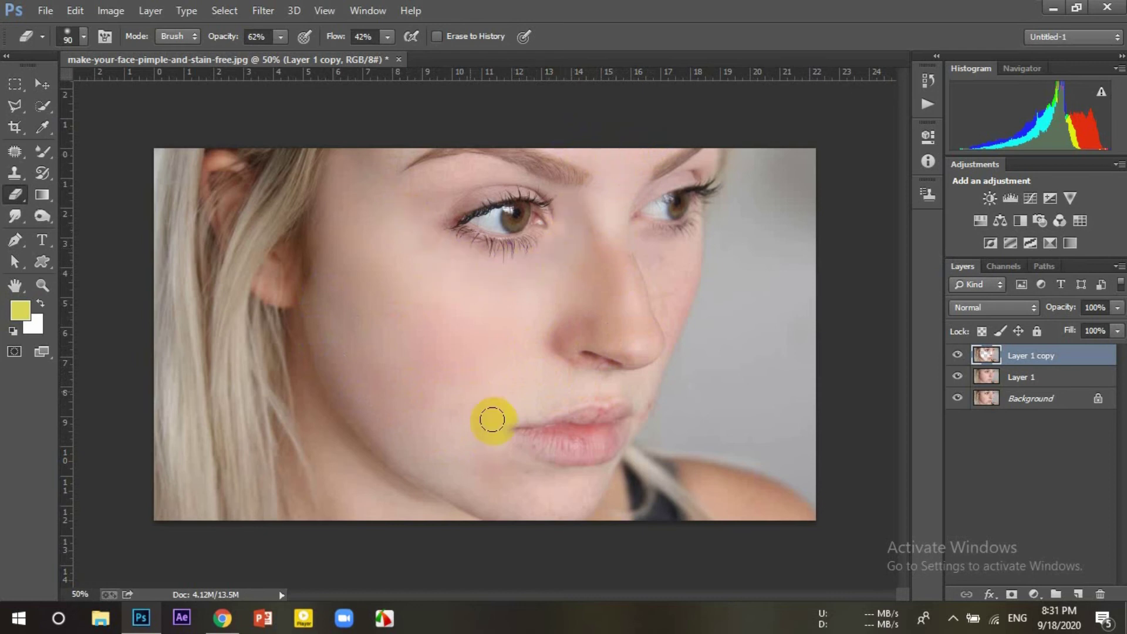
Step: Smooth the skin beside the lips, across the chin and beside the nose bridge
{"action": "mouse_move", "coordinate": [491, 447]}
{"action": "left_mouse_down"}
{"action": "mouse_move", "coordinate": [497, 463]}
{"action": "mouse_move", "coordinate": [420, 462]}
{"action": "left_mouse_up"}
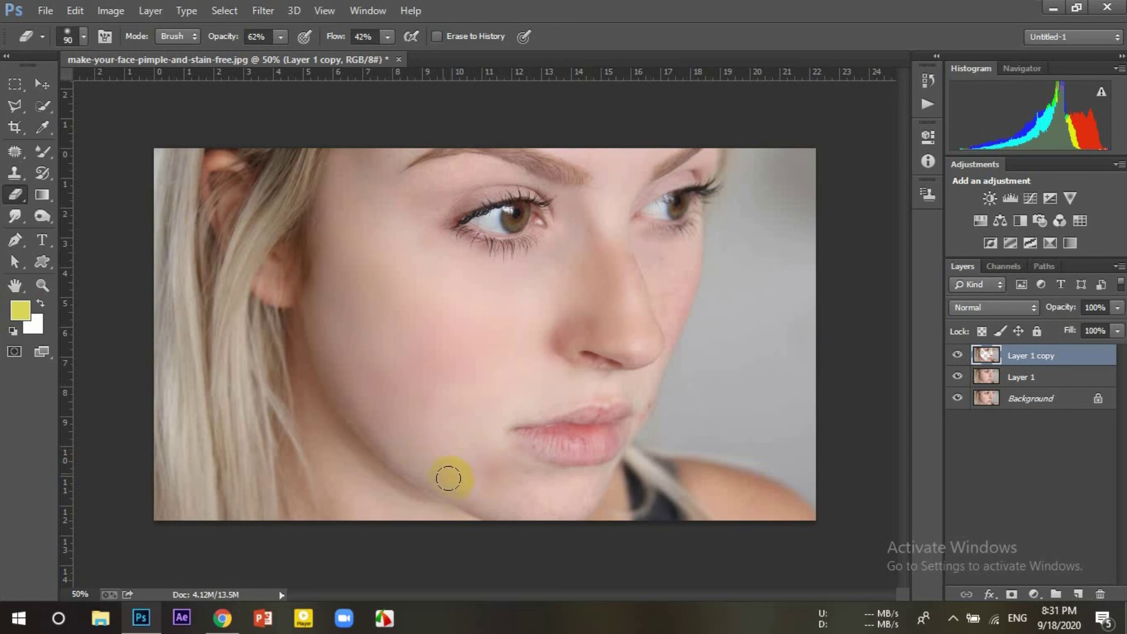
{"action": "mouse_move", "coordinate": [558, 498]}
{"action": "left_mouse_down"}
{"action": "mouse_move", "coordinate": [573, 503]}
{"action": "mouse_move", "coordinate": [536, 470]}
{"action": "mouse_move", "coordinate": [667, 298]}
{"action": "mouse_move", "coordinate": [674, 322]}
{"action": "left_mouse_up"}
{"action": "left_click", "coordinate": [546, 486]}
{"action": "key", "text": "bracketleft"}
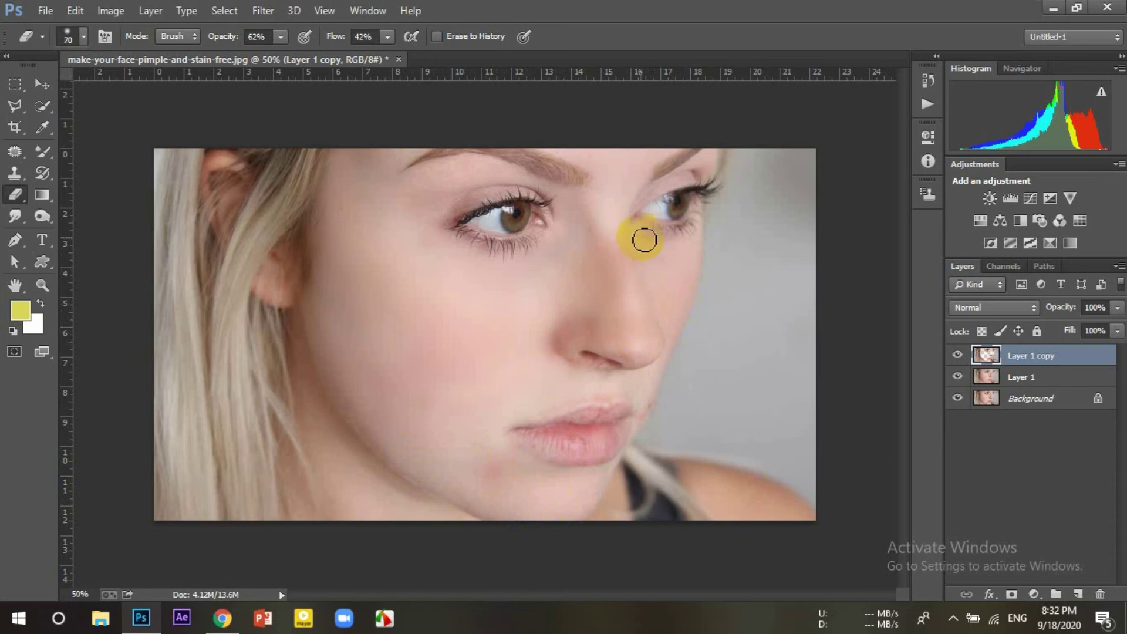
{"action": "left_click_drag", "start_coordinate": [646, 247], "coordinate": [659, 272]}
{"action": "key", "text": "bracketleft"}
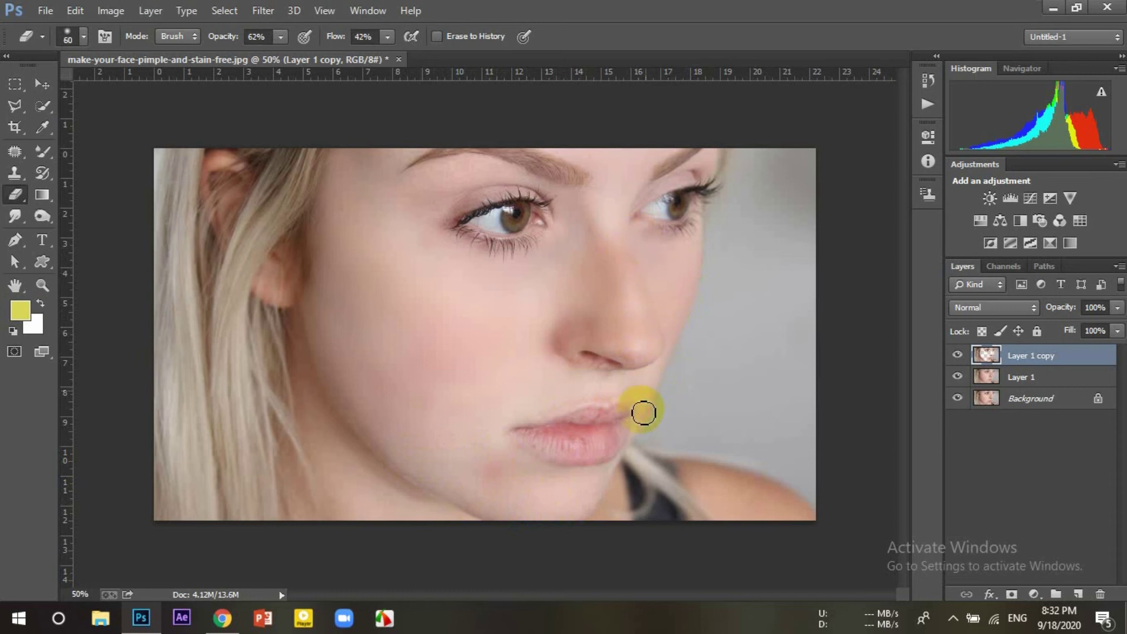
Step: Smooth the area above the upper lip and soften both lips with a smaller brush
{"action": "left_click_drag", "start_coordinate": [643, 412], "coordinate": [642, 386]}
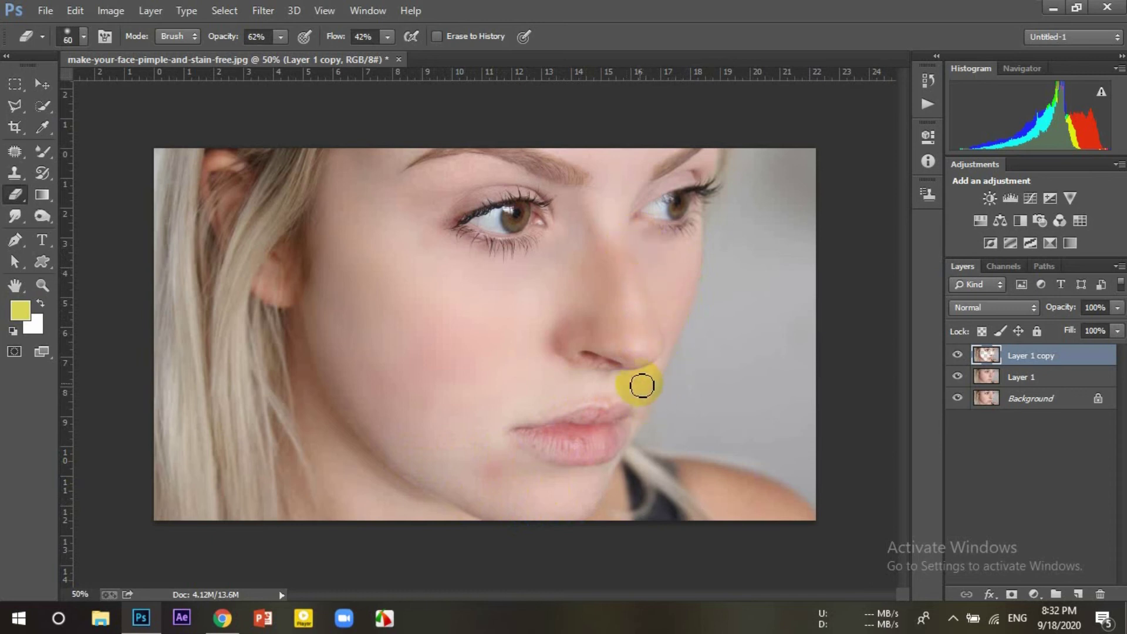
{"action": "mouse_move", "coordinate": [581, 396]}
{"action": "left_mouse_down"}
{"action": "mouse_move", "coordinate": [547, 411]}
{"action": "mouse_move", "coordinate": [587, 444]}
{"action": "left_mouse_up"}
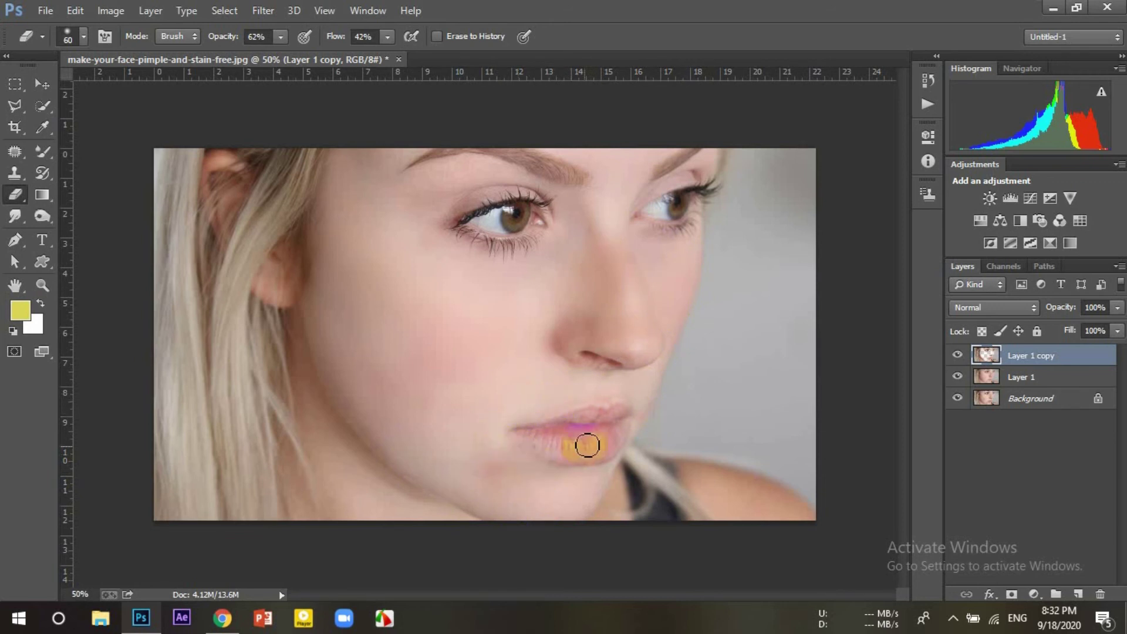
{"action": "mouse_move", "coordinate": [580, 447]}
{"action": "left_mouse_down"}
{"action": "mouse_move", "coordinate": [569, 433]}
{"action": "mouse_move", "coordinate": [558, 442]}
{"action": "mouse_move", "coordinate": [611, 415]}
{"action": "mouse_move", "coordinate": [618, 440]}
{"action": "mouse_move", "coordinate": [599, 460]}
{"action": "mouse_move", "coordinate": [544, 449]}
{"action": "left_mouse_up"}
{"action": "key", "text": "bracketleft"}
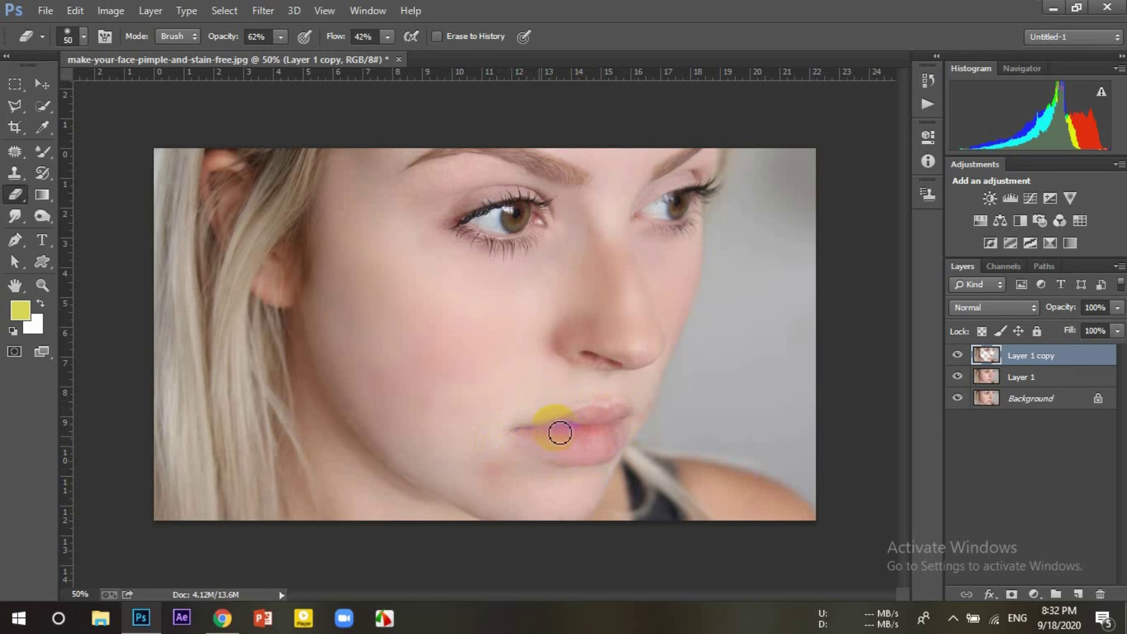
{"action": "mouse_move", "coordinate": [568, 441]}
{"action": "left_mouse_down"}
{"action": "mouse_move", "coordinate": [574, 425]}
{"action": "mouse_move", "coordinate": [548, 395]}
{"action": "left_mouse_up"}
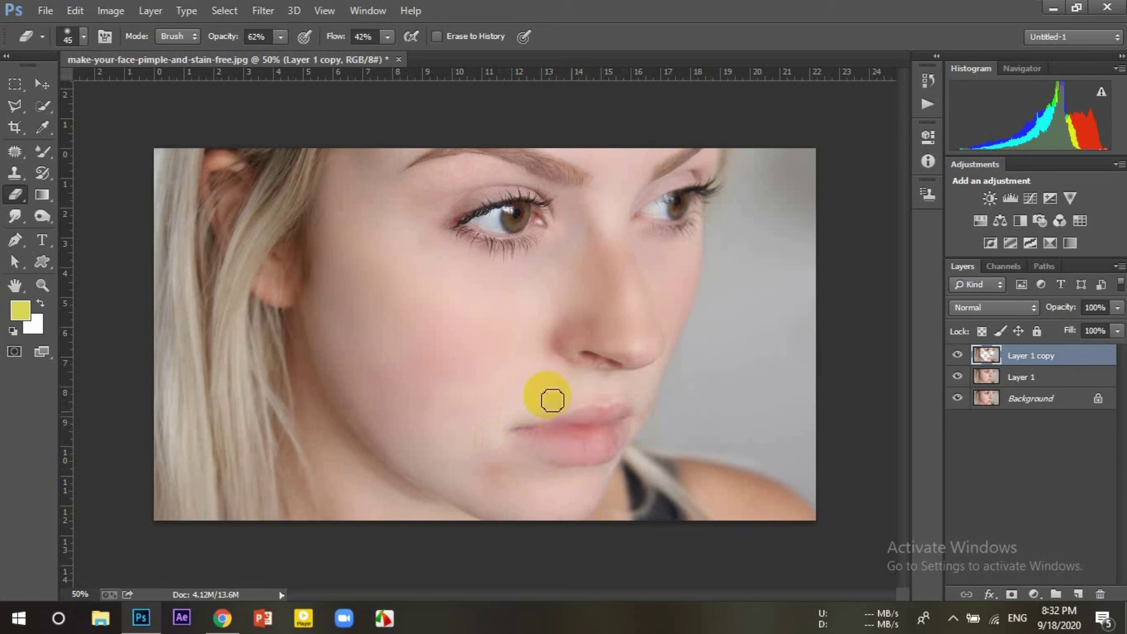
Step: Smooth the outer eye corner, the skin under the eye and above the upper eyelid
{"action": "key", "text": "bracketright"}
{"action": "key", "text": "bracketright"}
{"action": "key", "text": "bracketright"}
{"action": "left_click", "coordinate": [427, 236]}
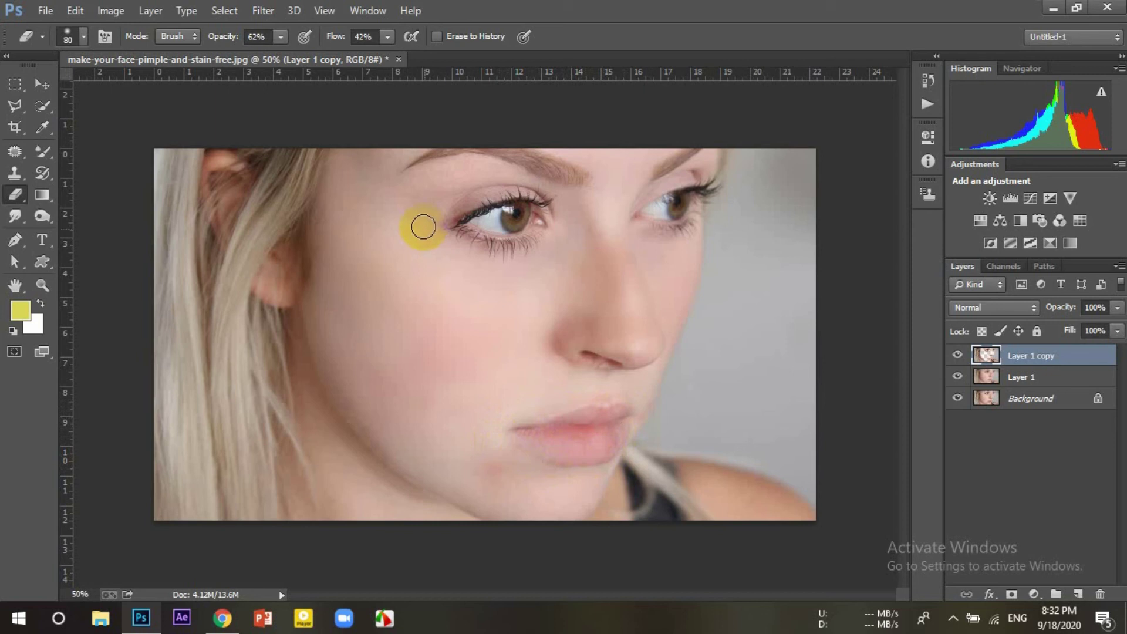
{"action": "key", "text": "bracketleft"}
{"action": "key", "text": "bracketright"}
{"action": "left_click_drag", "start_coordinate": [423, 241], "coordinate": [415, 232]}
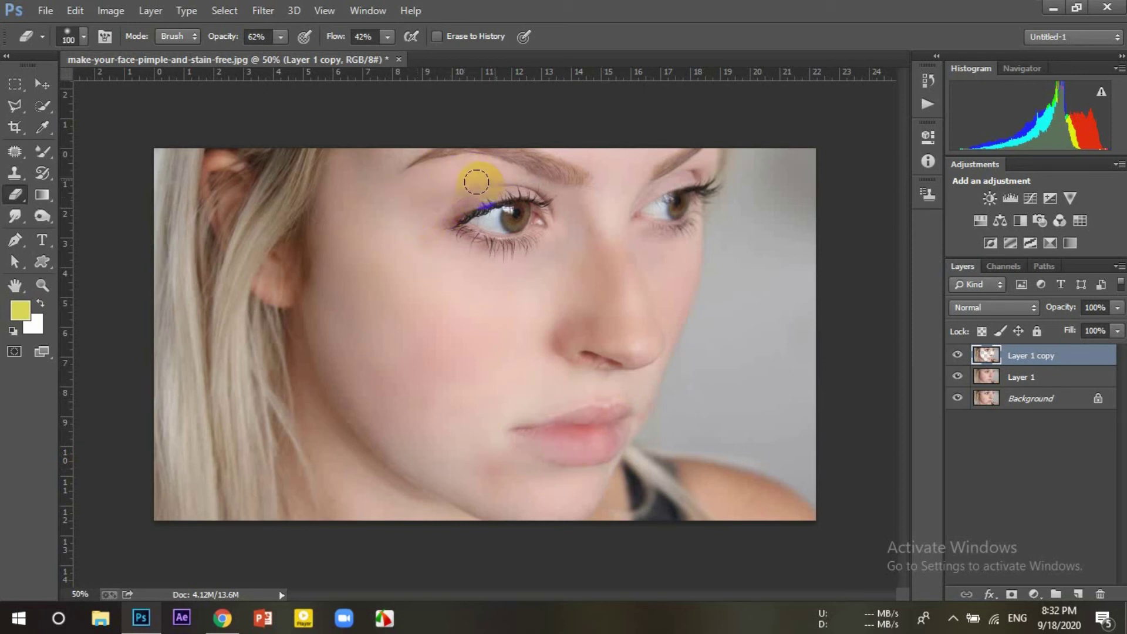
{"action": "left_click_drag", "start_coordinate": [520, 198], "coordinate": [539, 201]}
{"action": "key", "text": "bracketleft"}
{"action": "key", "text": "bracketleft"}
{"action": "key", "text": "bracketleft"}
Step: Smooth the skin near the nostril and a broad area of the cheek toward the nose
{"action": "mouse_move", "coordinate": [604, 368]}
{"action": "left_mouse_down"}
{"action": "mouse_move", "coordinate": [607, 410]}
{"action": "mouse_move", "coordinate": [574, 402]}
{"action": "mouse_move", "coordinate": [498, 442]}
{"action": "mouse_move", "coordinate": [536, 470]}
{"action": "left_mouse_up"}
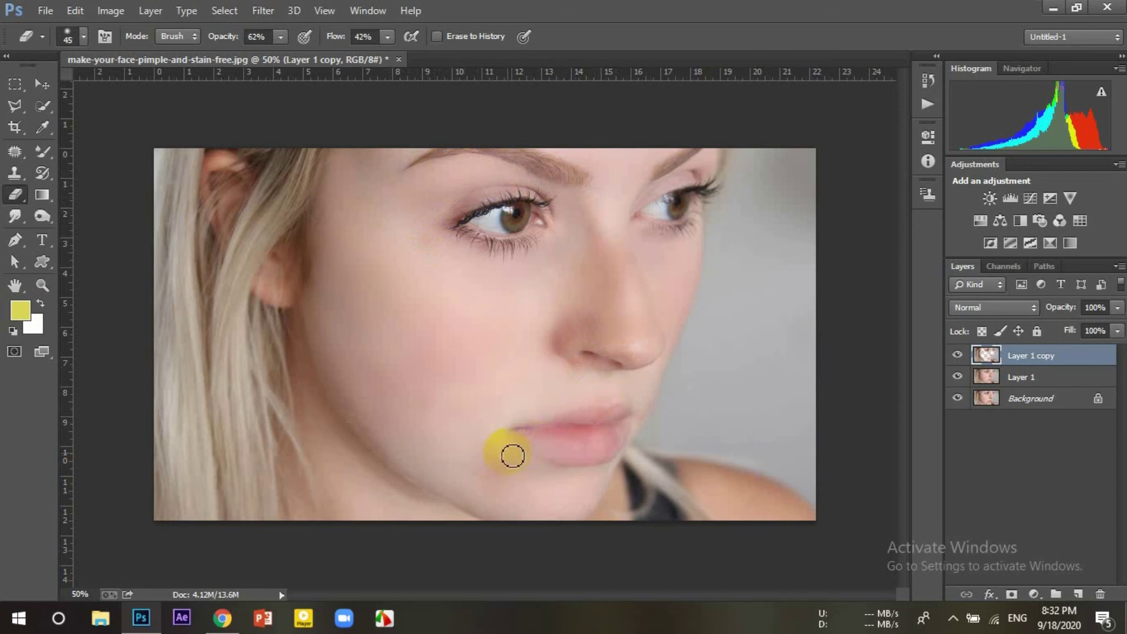
{"action": "key", "text": "bracketright"}
{"action": "key", "text": "bracketright"}
{"action": "key", "text": "bracketright"}
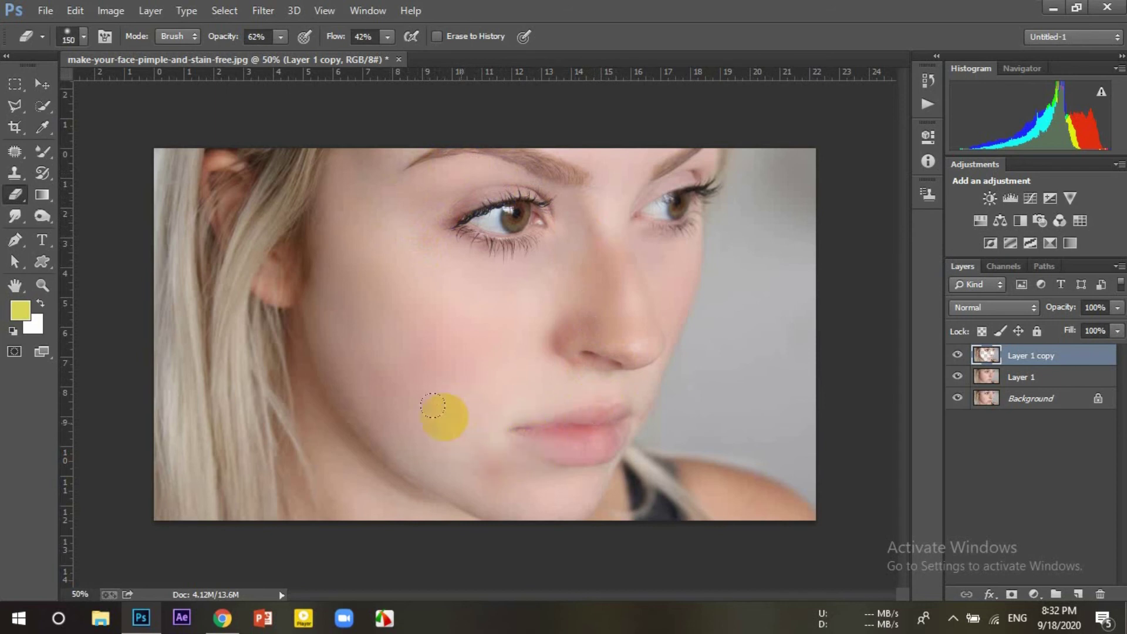
{"action": "mouse_move", "coordinate": [433, 405]}
{"action": "left_mouse_down"}
{"action": "mouse_move", "coordinate": [412, 381]}
{"action": "mouse_move", "coordinate": [429, 432]}
{"action": "mouse_move", "coordinate": [527, 313]}
{"action": "mouse_move", "coordinate": [526, 335]}
{"action": "mouse_move", "coordinate": [478, 352]}
{"action": "mouse_move", "coordinate": [407, 353]}
{"action": "mouse_move", "coordinate": [393, 302]}
{"action": "mouse_move", "coordinate": [409, 254]}
{"action": "mouse_move", "coordinate": [461, 272]}
{"action": "mouse_move", "coordinate": [386, 224]}
{"action": "left_mouse_up"}
{"action": "key", "text": "bracketleft"}
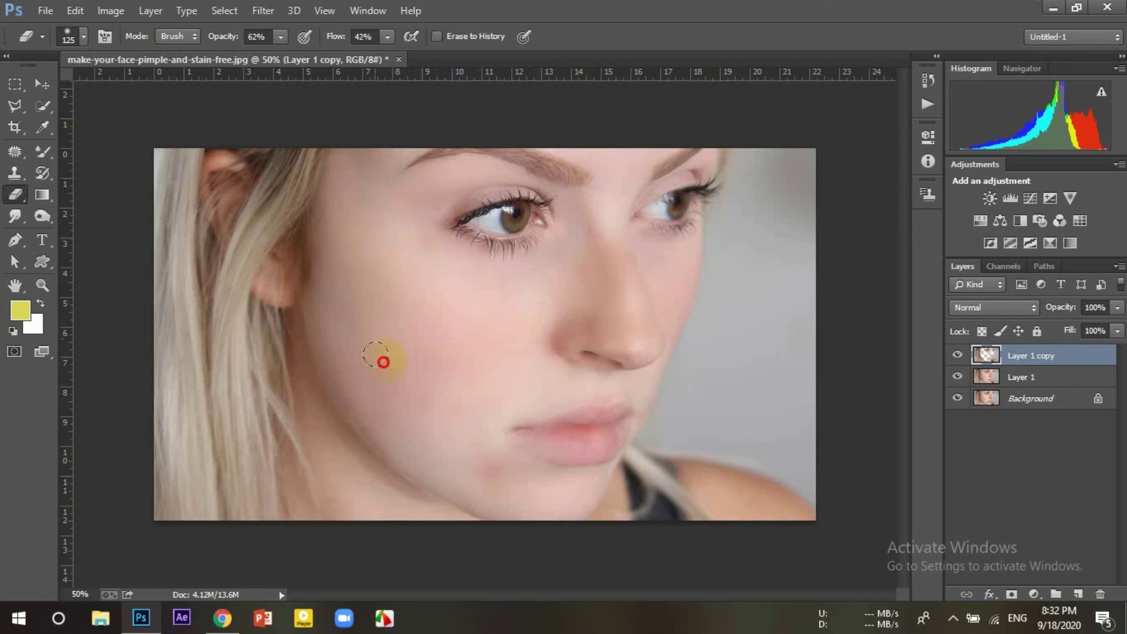
{"action": "mouse_move", "coordinate": [376, 354]}
{"action": "left_mouse_down"}
{"action": "mouse_move", "coordinate": [489, 360]}
{"action": "mouse_move", "coordinate": [534, 302]}
{"action": "mouse_move", "coordinate": [463, 391]}
{"action": "left_mouse_up"}
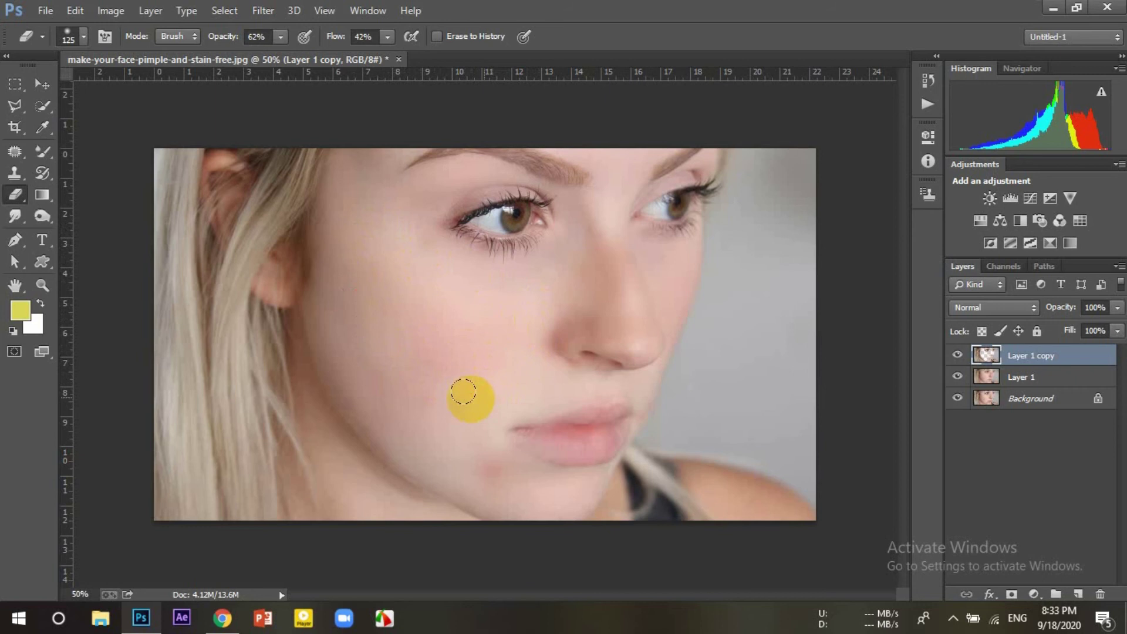
Step: Hide Layer 1 copy, select blurred Layer 1, and patch the chin blemish with nearby skin
{"action": "left_click", "coordinate": [15, 151]}
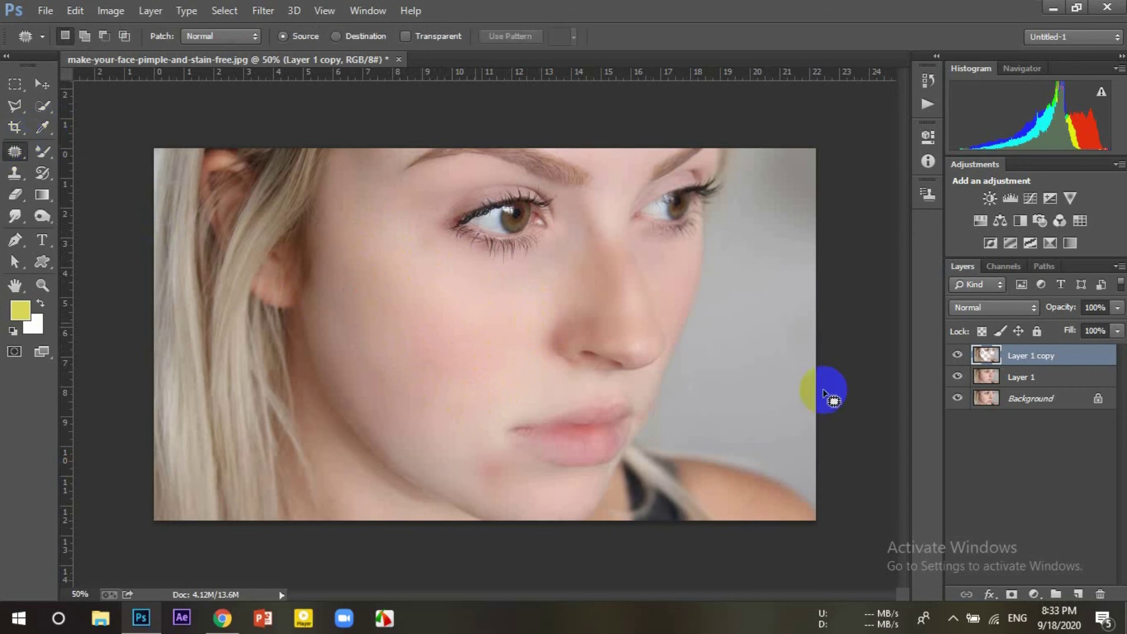
{"action": "left_click", "coordinate": [959, 353]}
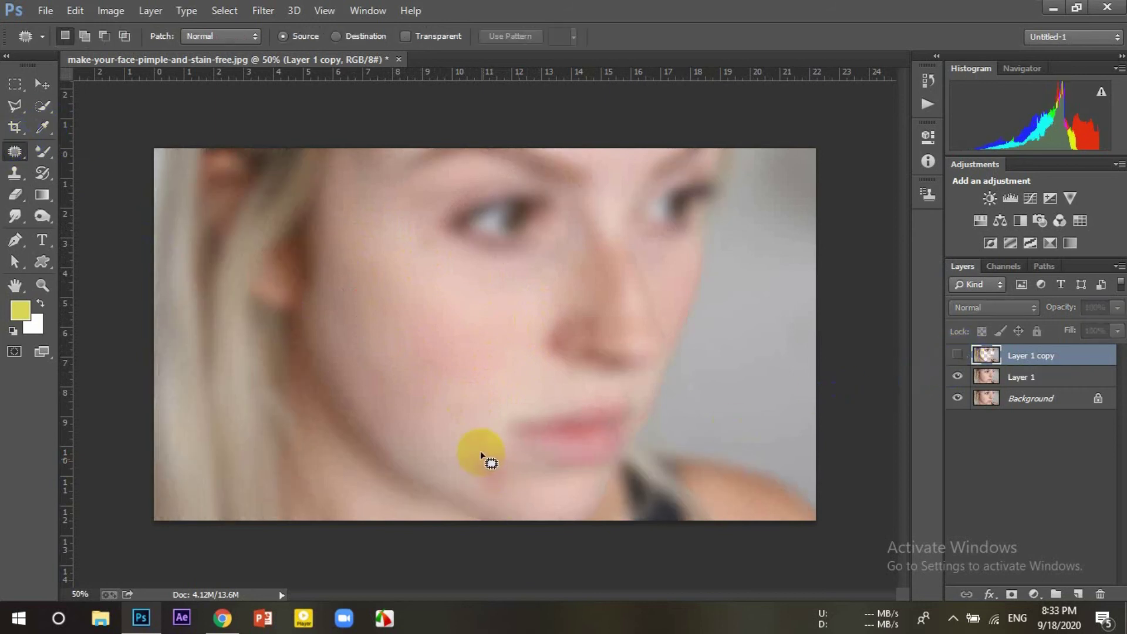
{"action": "mouse_move", "coordinate": [480, 455]}
{"action": "left_mouse_down"}
{"action": "mouse_move", "coordinate": [480, 475]}
{"action": "mouse_move", "coordinate": [479, 453]}
{"action": "left_mouse_up"}
{"action": "left_click", "coordinate": [555, 239]}
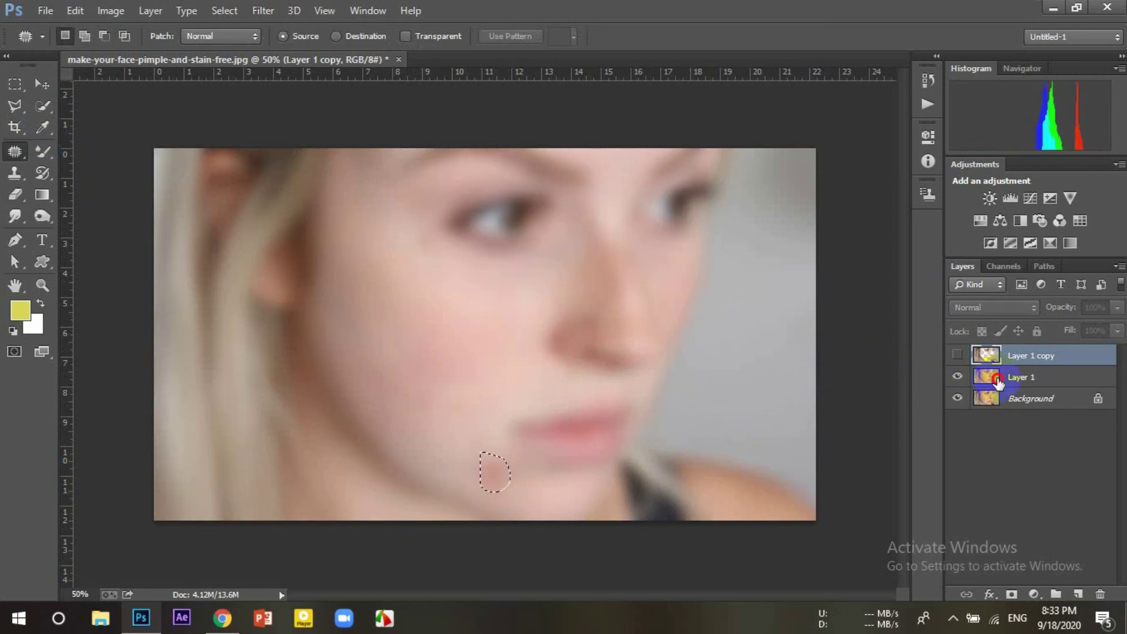
{"action": "left_click", "coordinate": [992, 377]}
{"action": "left_click_drag", "start_coordinate": [493, 474], "coordinate": [426, 458]}
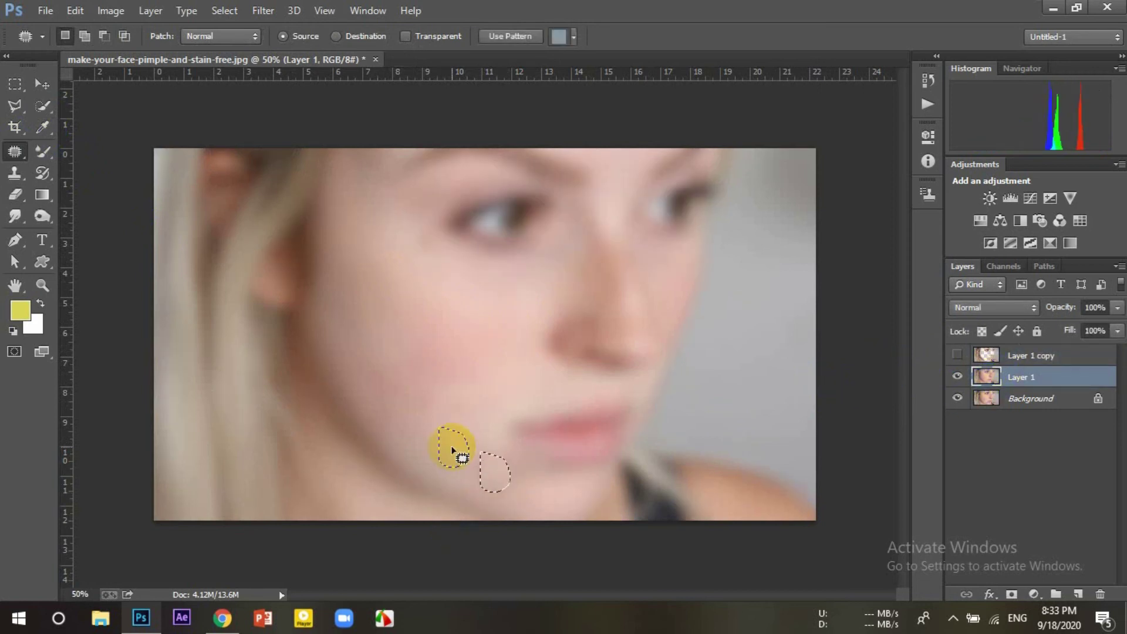
Step: Patch the cheek blemish and several more chin blemishes with clean skin
{"action": "mouse_move", "coordinate": [411, 390]}
{"action": "left_mouse_down"}
{"action": "mouse_move", "coordinate": [434, 389]}
{"action": "mouse_move", "coordinate": [441, 368]}
{"action": "mouse_move", "coordinate": [478, 395]}
{"action": "mouse_move", "coordinate": [456, 411]}
{"action": "mouse_move", "coordinate": [468, 371]}
{"action": "left_mouse_up"}
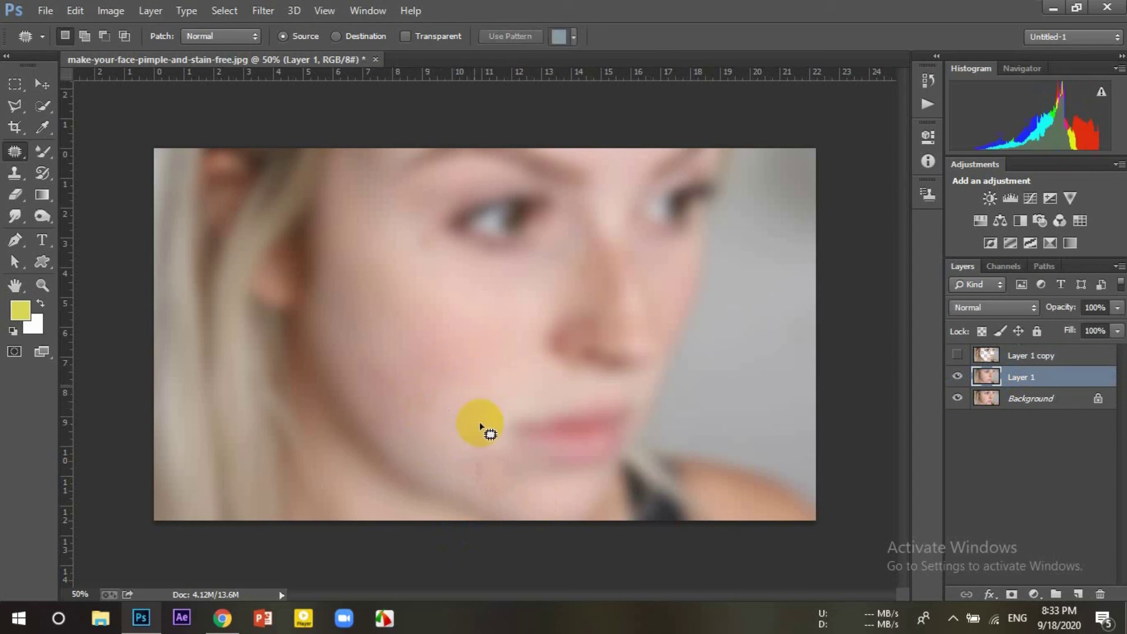
{"action": "mouse_move", "coordinate": [471, 464]}
{"action": "left_mouse_down"}
{"action": "mouse_move", "coordinate": [475, 486]}
{"action": "mouse_move", "coordinate": [470, 460]}
{"action": "mouse_move", "coordinate": [460, 473]}
{"action": "mouse_move", "coordinate": [506, 485]}
{"action": "mouse_move", "coordinate": [523, 504]}
{"action": "left_mouse_up"}
{"action": "mouse_move", "coordinate": [502, 464]}
{"action": "left_mouse_down"}
{"action": "mouse_move", "coordinate": [513, 483]}
{"action": "mouse_move", "coordinate": [511, 459]}
{"action": "mouse_move", "coordinate": [530, 493]}
{"action": "mouse_move", "coordinate": [492, 456]}
{"action": "mouse_move", "coordinate": [466, 452]}
{"action": "mouse_move", "coordinate": [478, 432]}
{"action": "mouse_move", "coordinate": [495, 460]}
{"action": "mouse_move", "coordinate": [473, 439]}
{"action": "left_mouse_up"}
{"action": "left_click_drag", "start_coordinate": [481, 455], "coordinate": [540, 407]}
{"action": "mouse_move", "coordinate": [498, 463]}
{"action": "left_mouse_down"}
{"action": "mouse_move", "coordinate": [500, 480]}
{"action": "mouse_move", "coordinate": [714, 455]}
{"action": "left_mouse_up"}
Step: Patch a blemish near the eye corner on Layer 1, then show Layer 1 copy again
{"action": "left_click", "coordinate": [957, 355]}
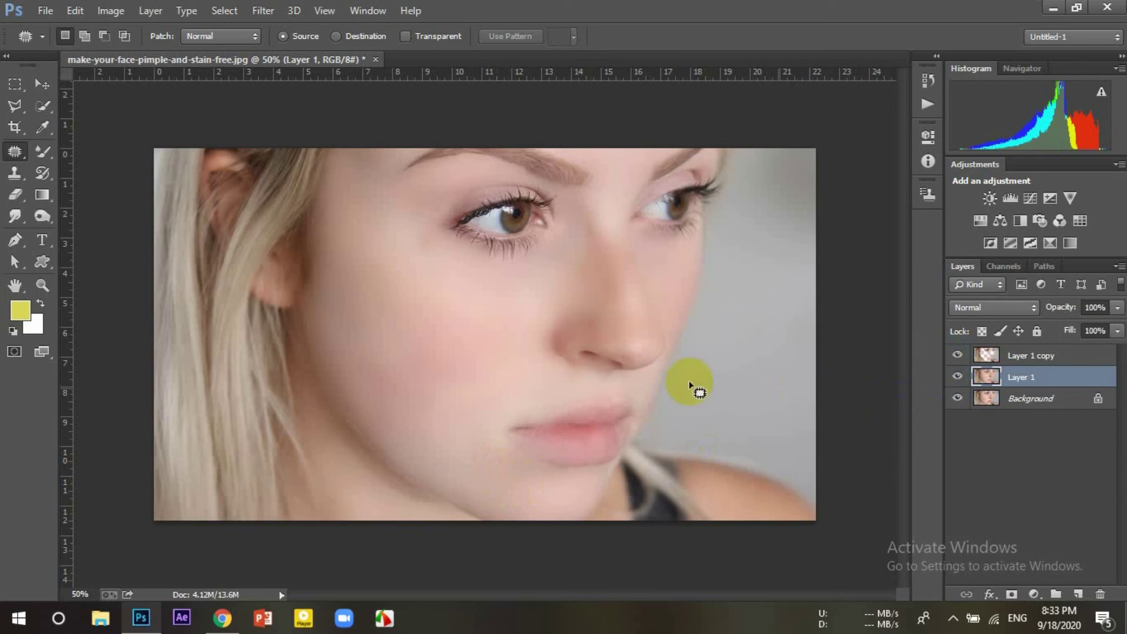
{"action": "left_click", "coordinate": [962, 367]}
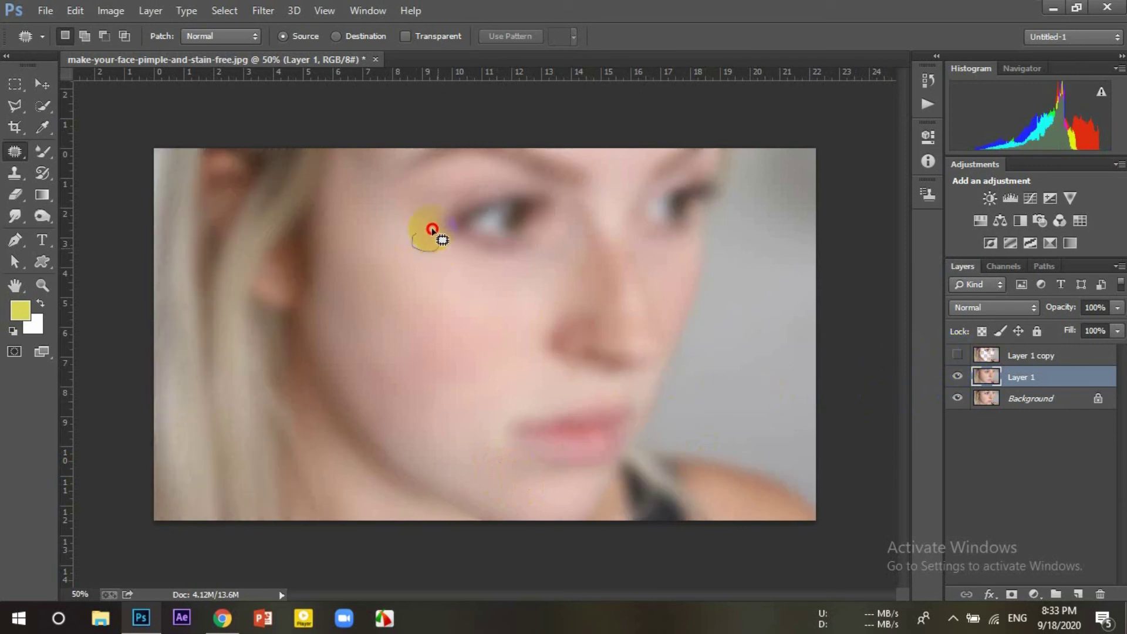
{"action": "mouse_move", "coordinate": [412, 242]}
{"action": "left_mouse_down"}
{"action": "mouse_move", "coordinate": [440, 245]}
{"action": "mouse_move", "coordinate": [455, 261]}
{"action": "left_mouse_up"}
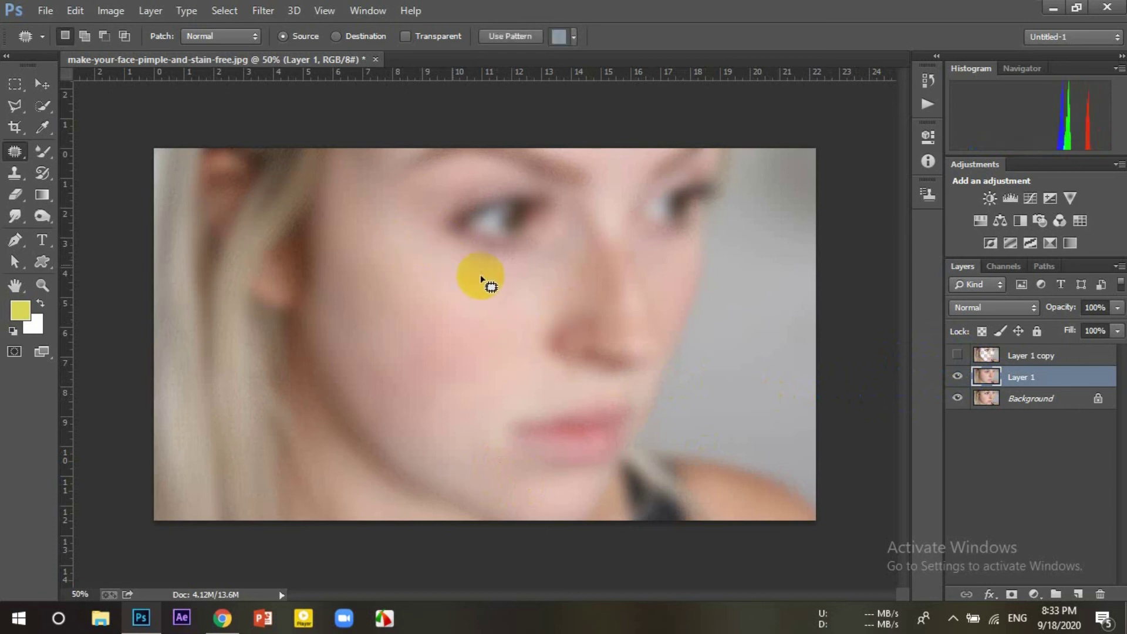
{"action": "left_click", "coordinate": [957, 355]}
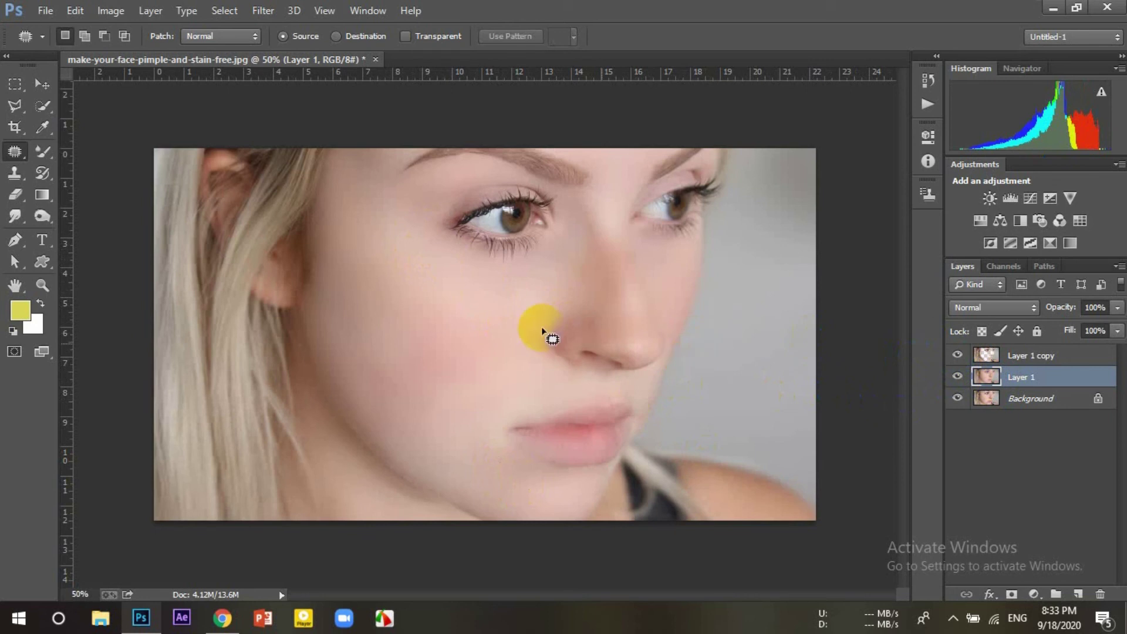
{"action": "left_click", "coordinate": [15, 194]}
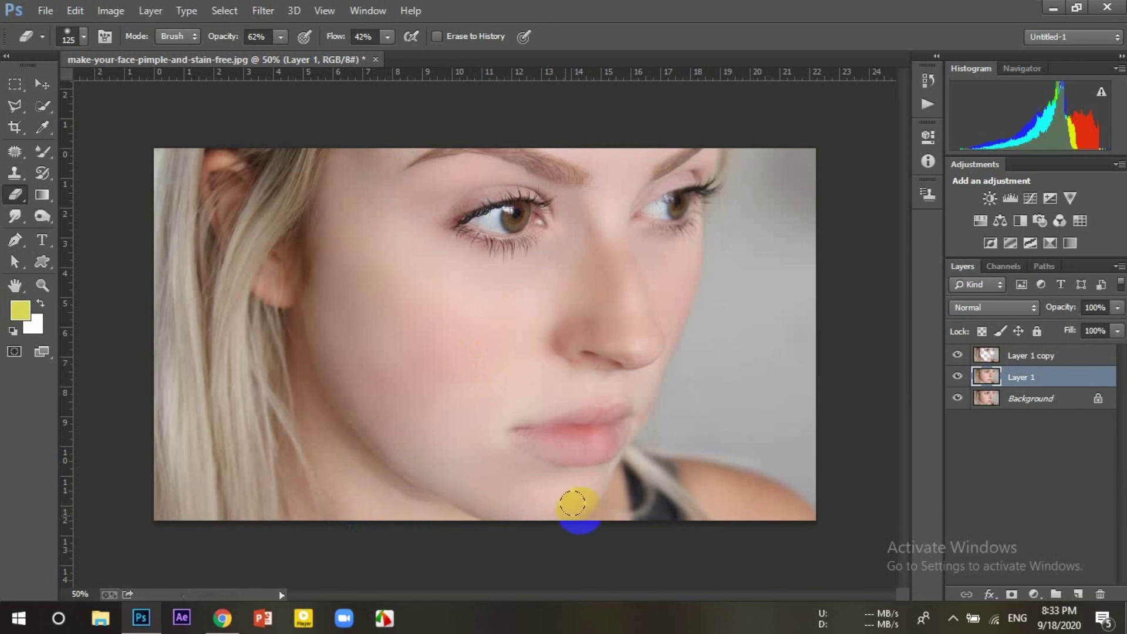
Step: Resize the eraser and reveal smoothed skin below the nose and across the nose
{"action": "key", "text": "bracketleft"}
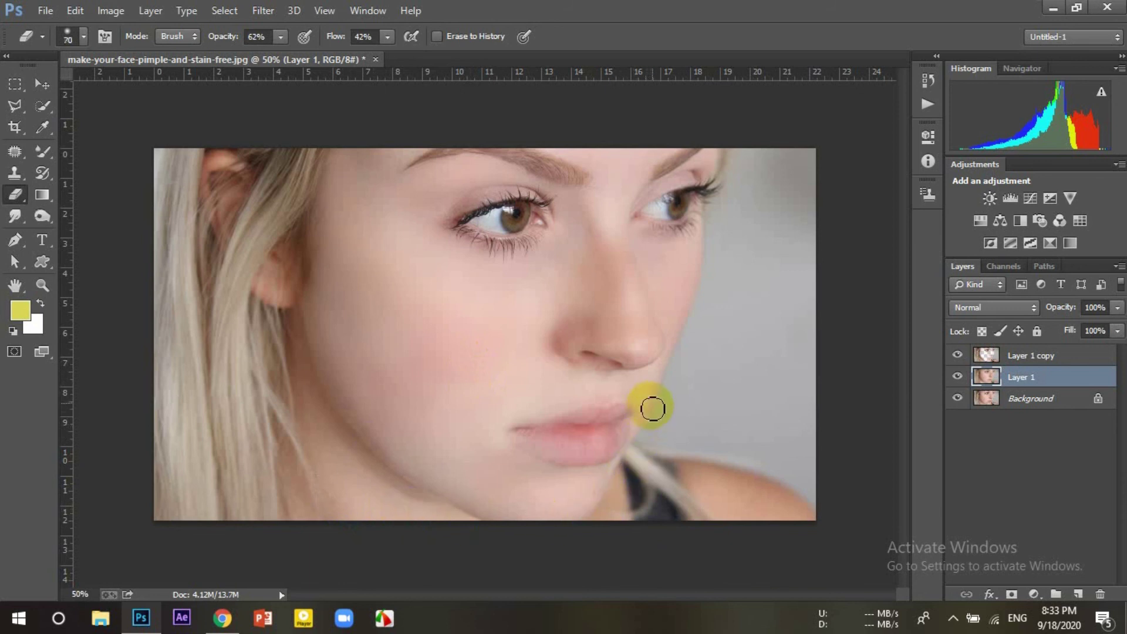
{"action": "key", "text": "bracketleft"}
{"action": "key", "text": "bracketleft"}
{"action": "key", "text": "bracketleft"}
{"action": "key", "text": "bracketright"}
{"action": "key", "text": "bracketright"}
{"action": "left_click_drag", "start_coordinate": [541, 382], "coordinate": [620, 379]}
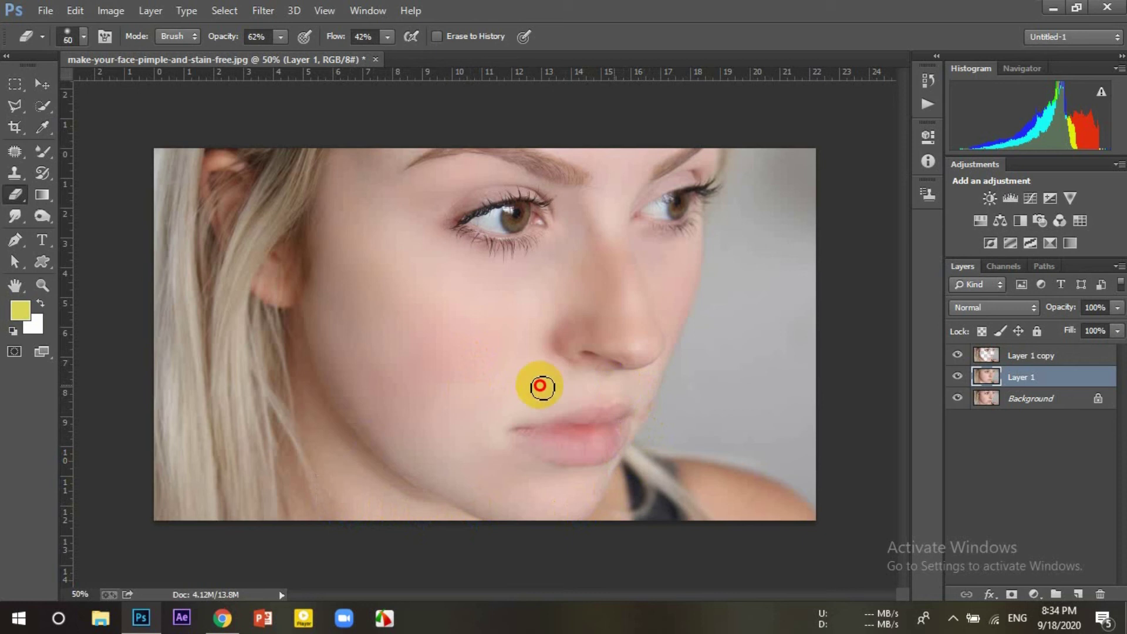
{"action": "key", "text": "bracketright"}
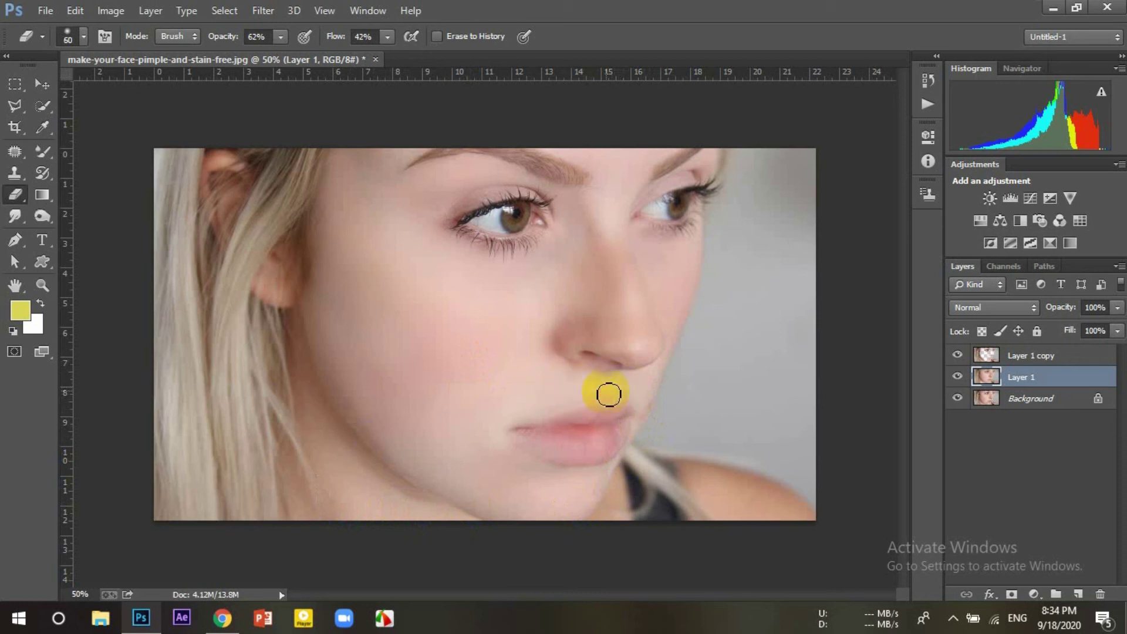
{"action": "key", "text": "bracketright"}
{"action": "key", "text": "bracketright"}
{"action": "key", "text": "bracketright"}
{"action": "left_click_drag", "start_coordinate": [533, 294], "coordinate": [586, 294]}
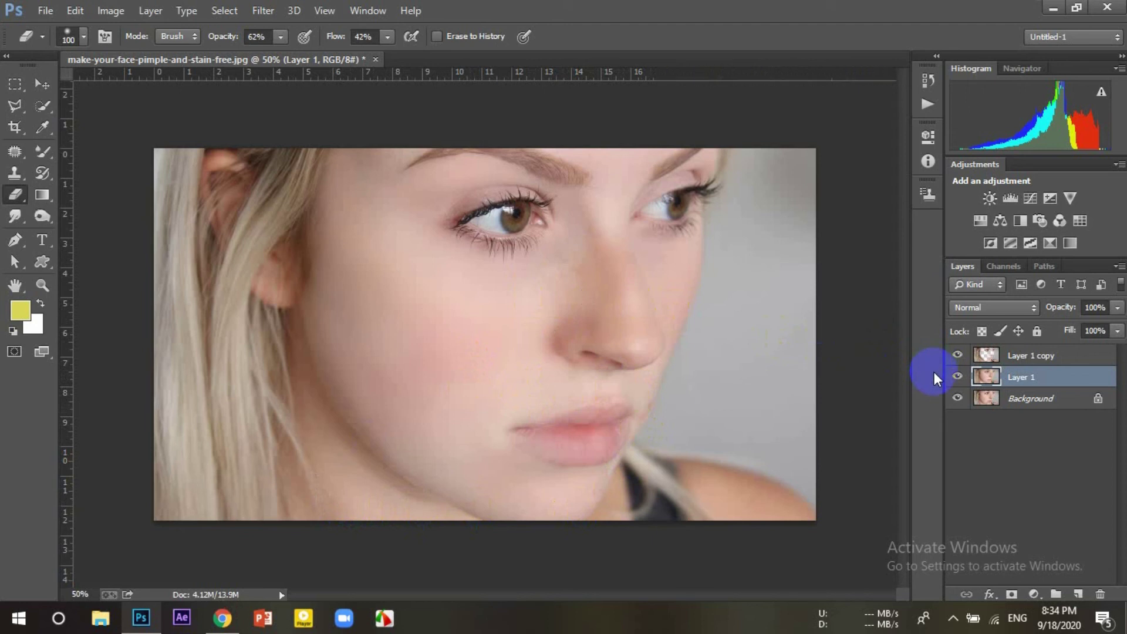
Step: Compare with the sharp copy hidden, then erase the cheek below the eye and around the nose tip
{"action": "left_click", "coordinate": [958, 355]}
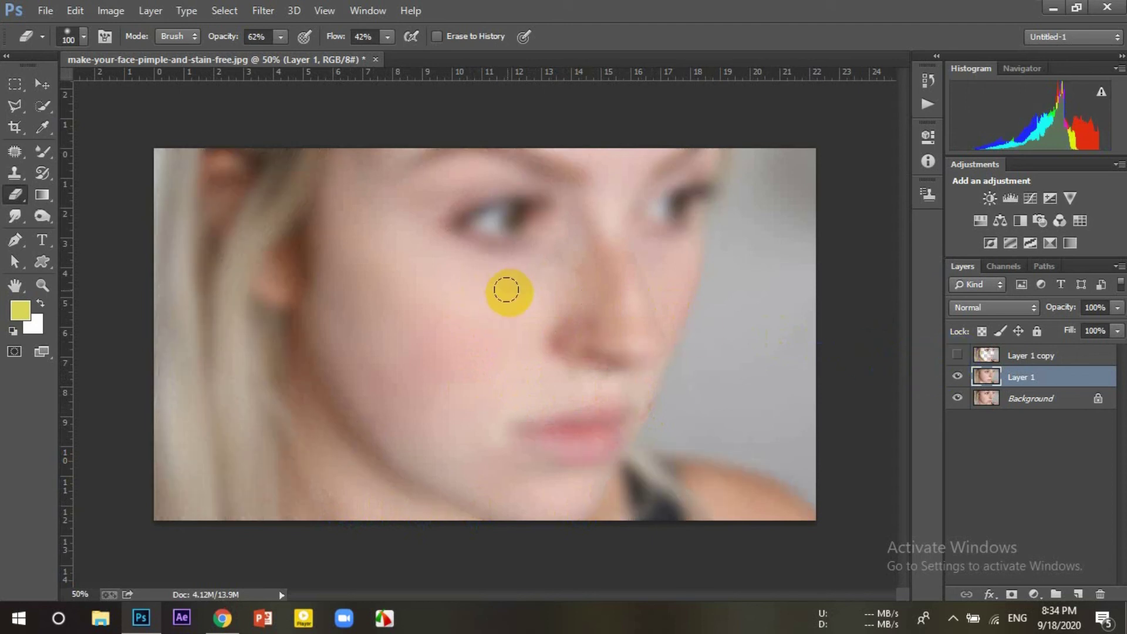
{"action": "left_click", "coordinate": [957, 355]}
{"action": "left_click", "coordinate": [1033, 355]}
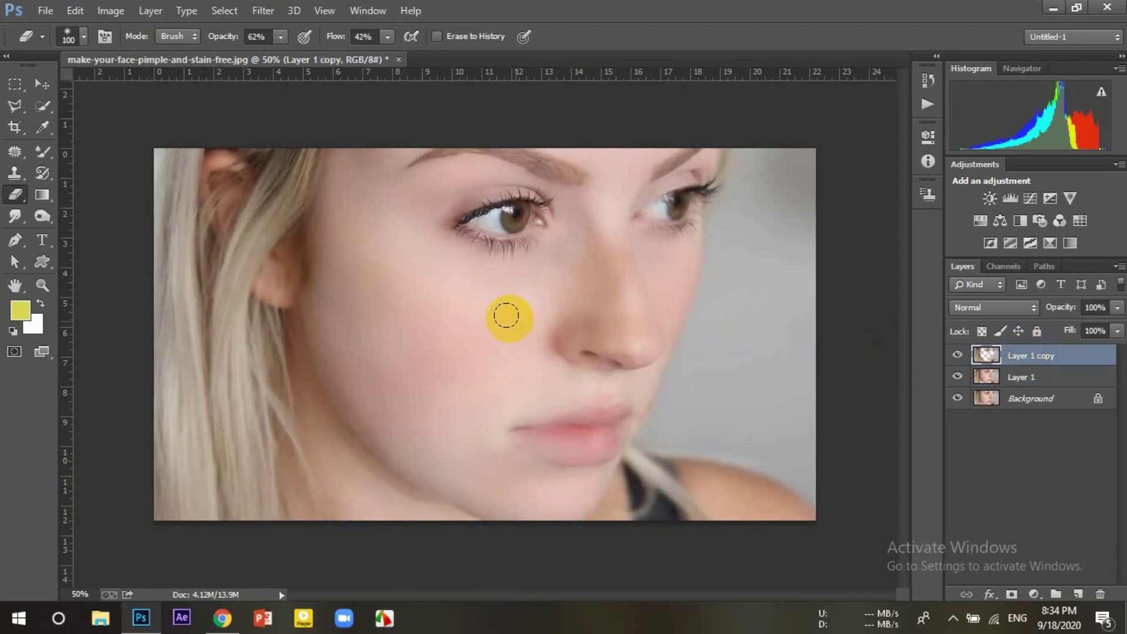
{"action": "mouse_move", "coordinate": [506, 315]}
{"action": "left_mouse_down"}
{"action": "mouse_move", "coordinate": [572, 259]}
{"action": "mouse_move", "coordinate": [563, 247]}
{"action": "mouse_move", "coordinate": [577, 286]}
{"action": "mouse_move", "coordinate": [610, 303]}
{"action": "left_mouse_up"}
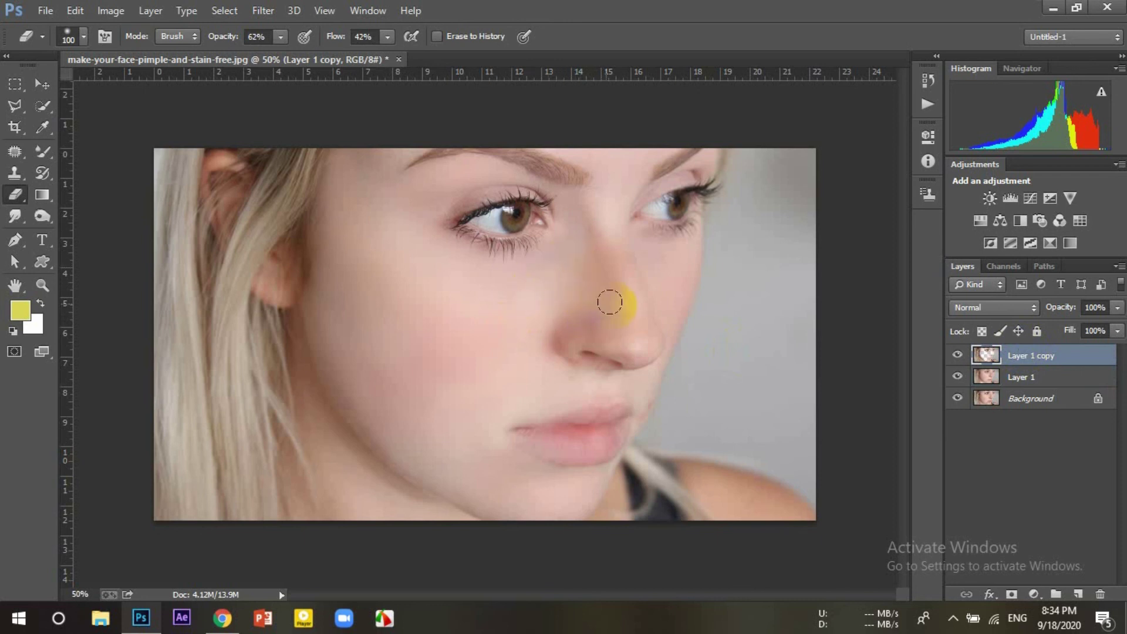
{"action": "mouse_move", "coordinate": [632, 348]}
{"action": "left_mouse_down"}
{"action": "mouse_move", "coordinate": [616, 325]}
{"action": "mouse_move", "coordinate": [661, 368]}
{"action": "left_mouse_up"}
Step: Zoom in on the nose, lips and cheek edge, shrink the eraser, and hide Layer 1 copy
{"action": "key", "text": "ctrl+plus"}
{"action": "key", "text": "ctrl+plus"}
{"action": "key", "text": "ctrl+plus"}
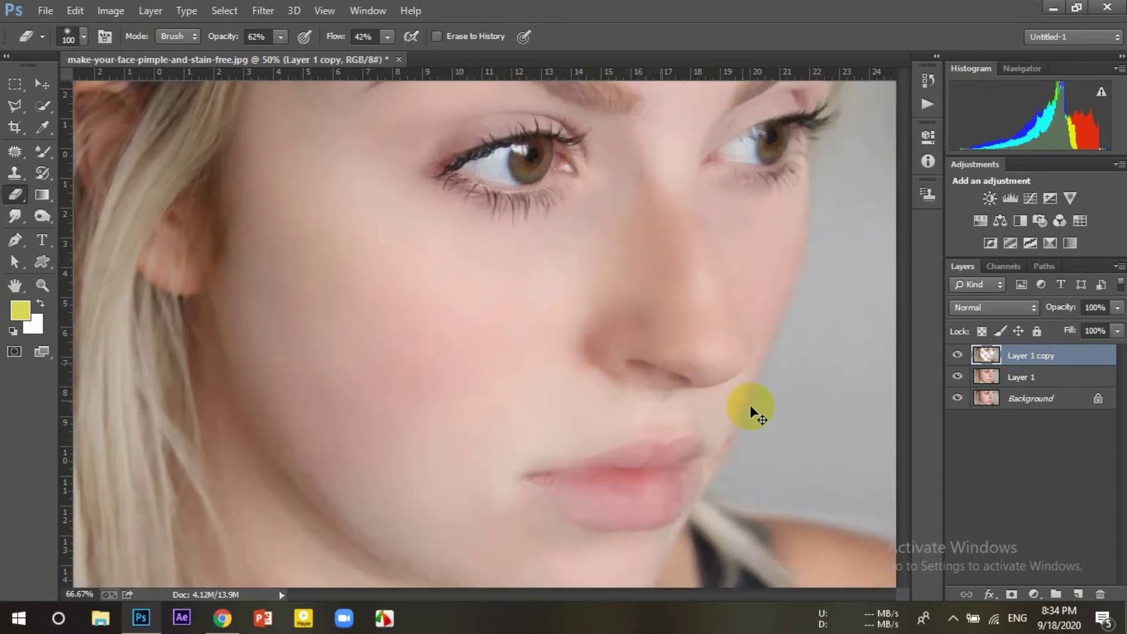
{"action": "left_click_drag", "start_coordinate": [757, 387], "coordinate": [511, 322]}
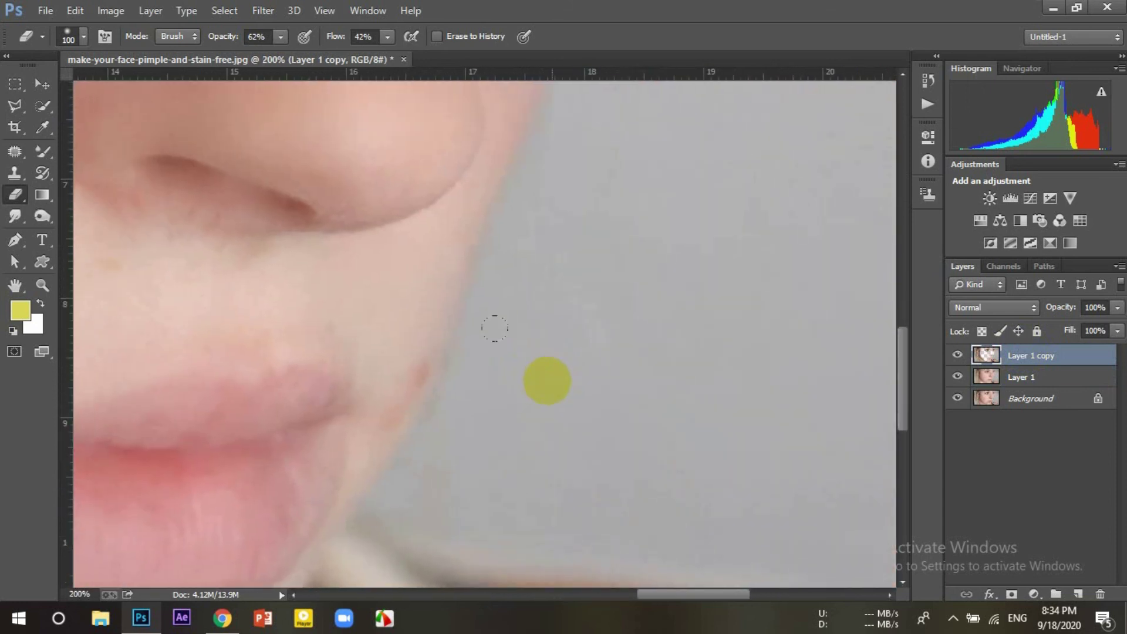
{"action": "mouse_move", "coordinate": [390, 327]}
{"action": "left_mouse_down"}
{"action": "mouse_move", "coordinate": [423, 365]}
{"action": "mouse_move", "coordinate": [391, 421]}
{"action": "left_mouse_up"}
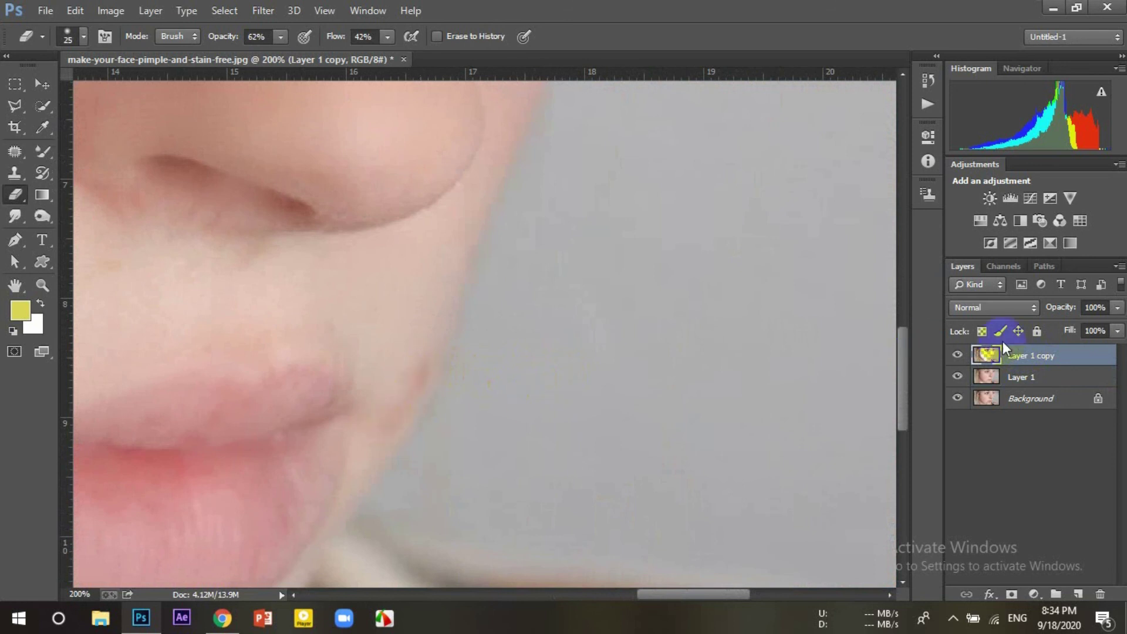
{"action": "left_click", "coordinate": [957, 354]}
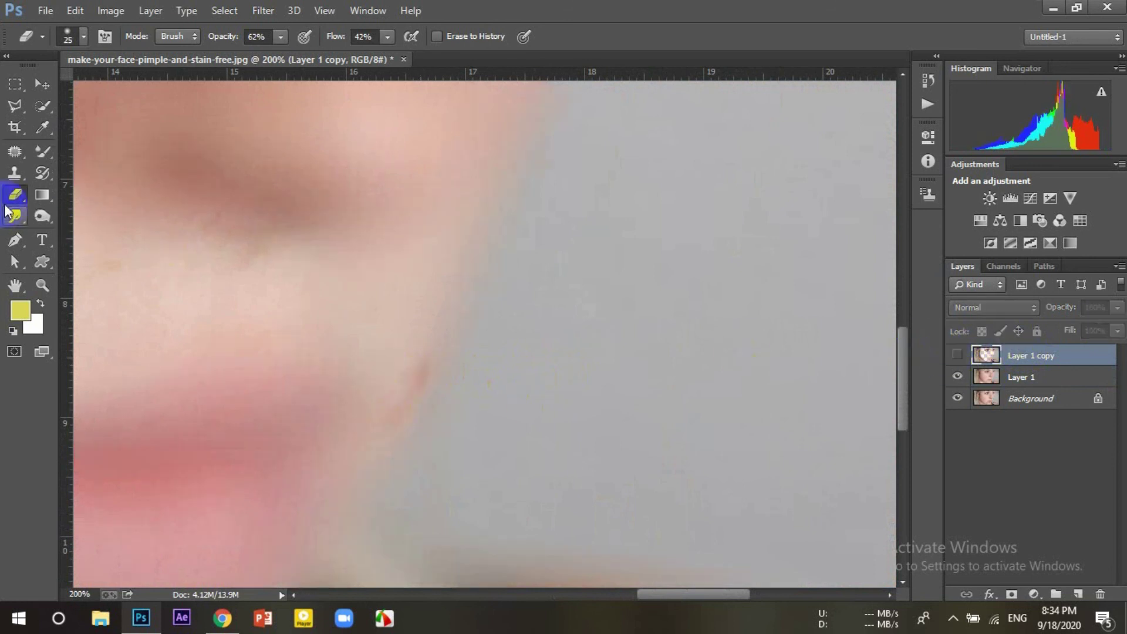
Step: Outline the blemish beside the lips with the Patch tool and make Layer 1 the active layer
{"action": "left_click", "coordinate": [15, 151]}
{"action": "left_click_drag", "start_coordinate": [409, 359], "coordinate": [390, 418]}
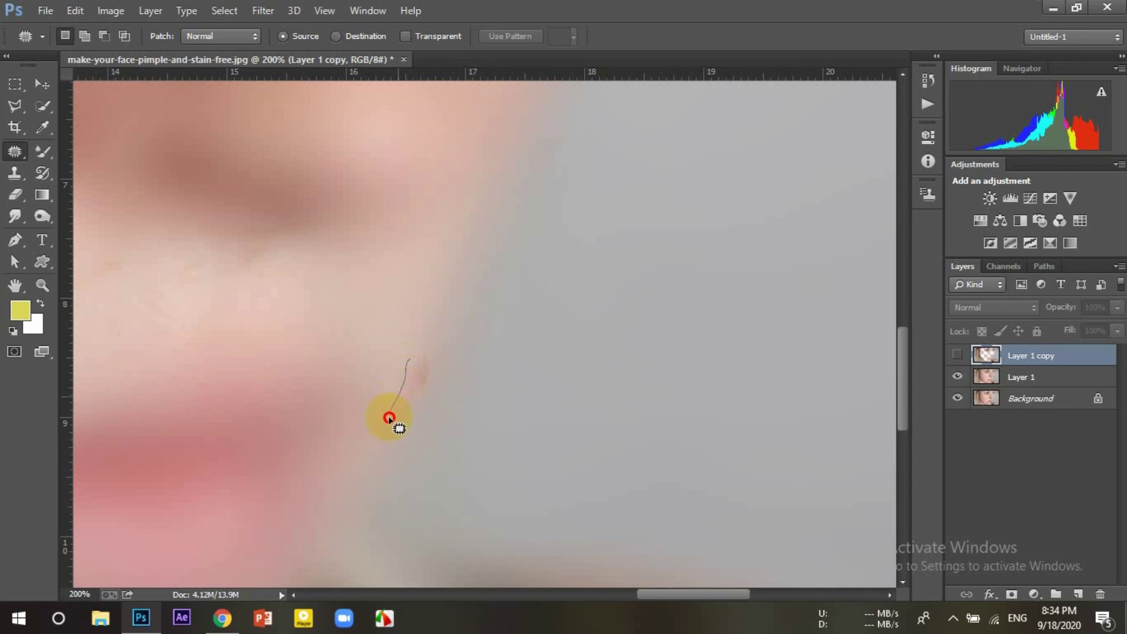
{"action": "left_click_drag", "start_coordinate": [429, 385], "coordinate": [408, 323]}
{"action": "left_click", "coordinate": [423, 382]}
{"action": "left_click", "coordinate": [556, 243]}
{"action": "left_click", "coordinate": [977, 381]}
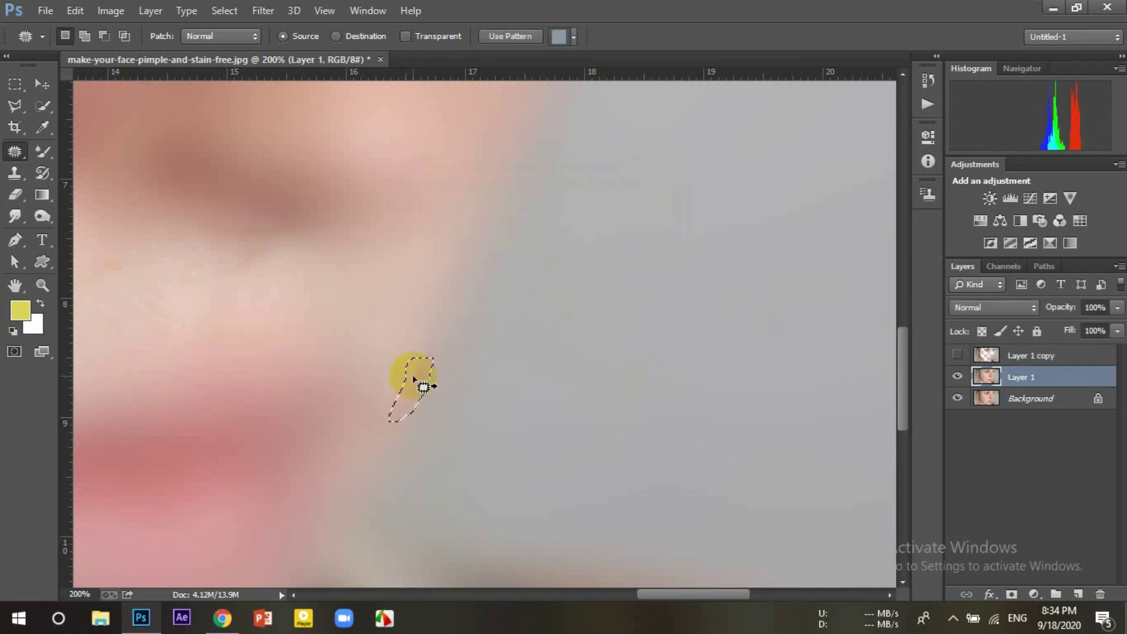
{"action": "key", "text": "ctrl+d"}
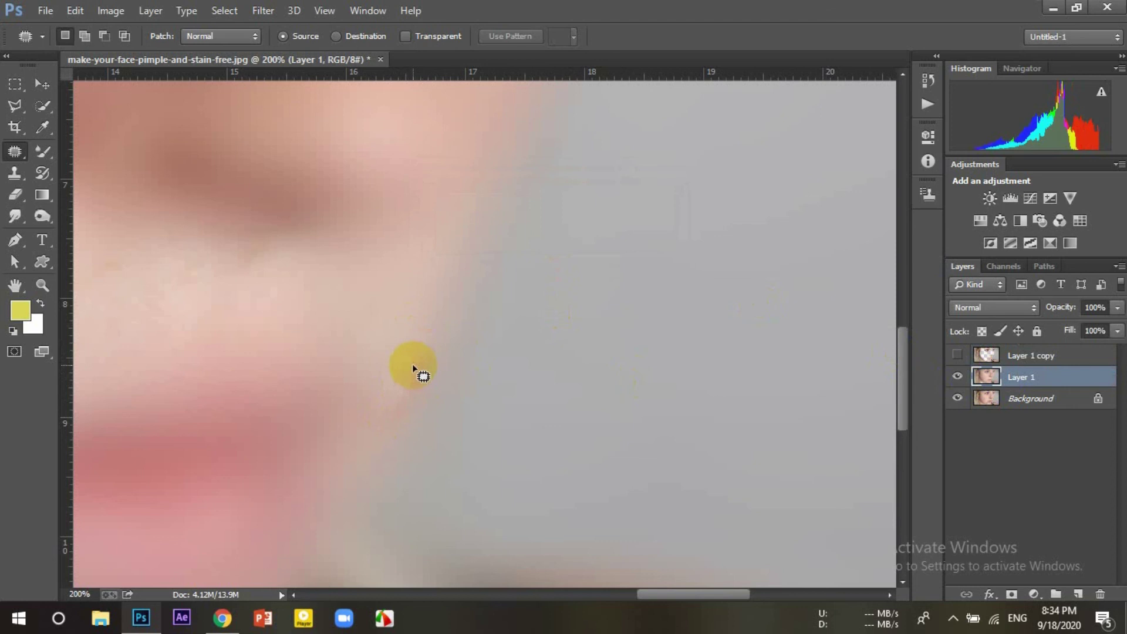
Step: Patch the spot beside the lips and one more remaining spot with nearby clean skin
{"action": "mouse_move", "coordinate": [414, 370]}
{"action": "left_mouse_down"}
{"action": "mouse_move", "coordinate": [418, 385]}
{"action": "mouse_move", "coordinate": [429, 343]}
{"action": "left_mouse_up"}
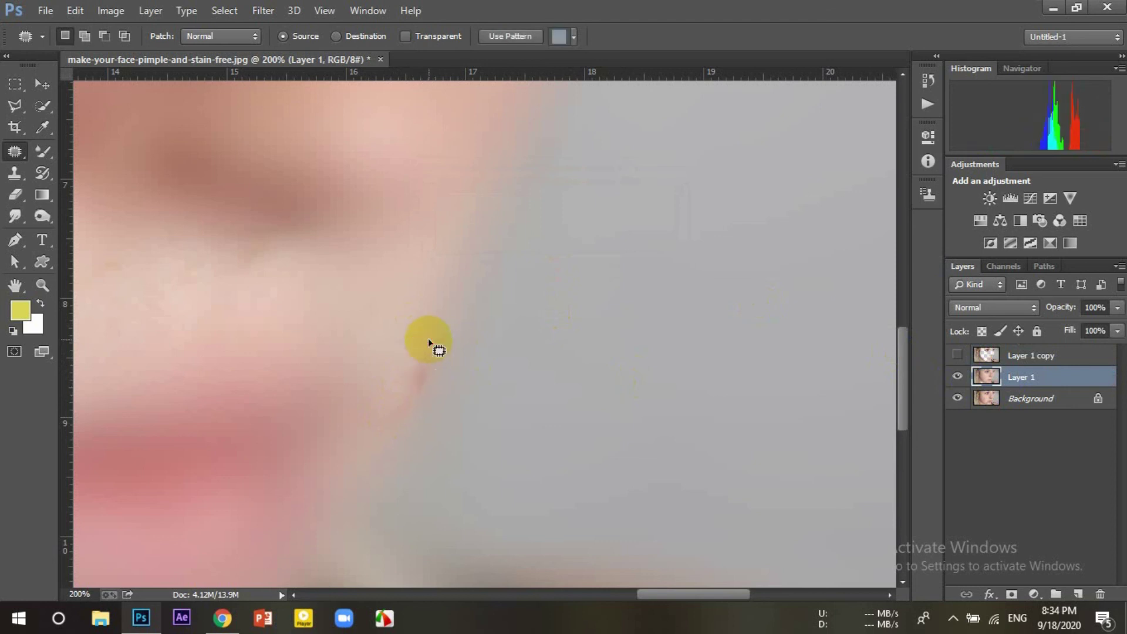
{"action": "key", "text": "ctrl+d"}
{"action": "mouse_move", "coordinate": [409, 404]}
{"action": "left_mouse_down"}
{"action": "mouse_move", "coordinate": [402, 390]}
{"action": "mouse_move", "coordinate": [428, 359]}
{"action": "left_mouse_up"}
{"action": "key", "text": "ctrl+d"}
{"action": "left_click_drag", "start_coordinate": [422, 372], "coordinate": [415, 345]}
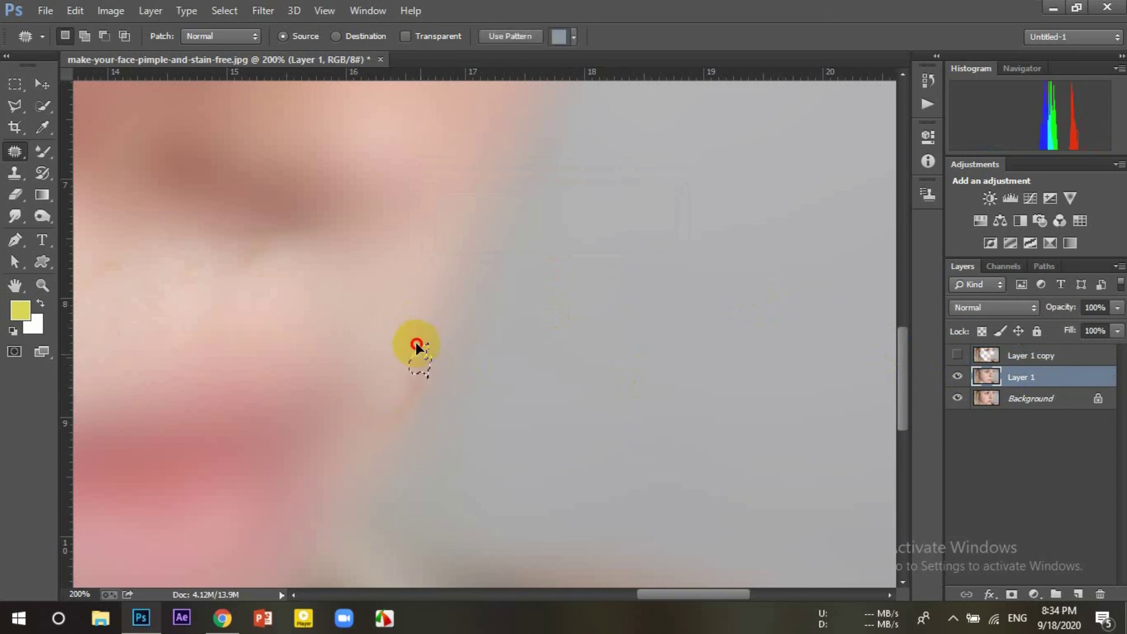
{"action": "key", "text": "ctrl+d"}
Step: Show Layer 1 copy again and zoom in on the nose and lips
{"action": "left_click", "coordinate": [957, 354]}
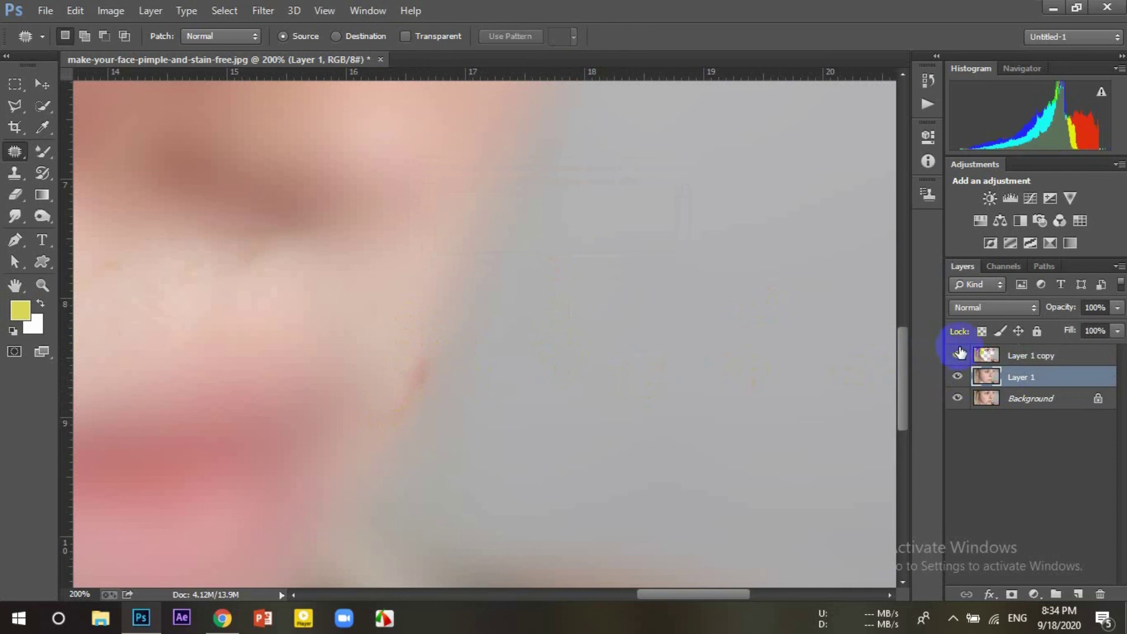
{"action": "key", "text": "ctrl+minus"}
{"action": "key", "text": "ctrl+minus"}
{"action": "key", "text": "ctrl+minus"}
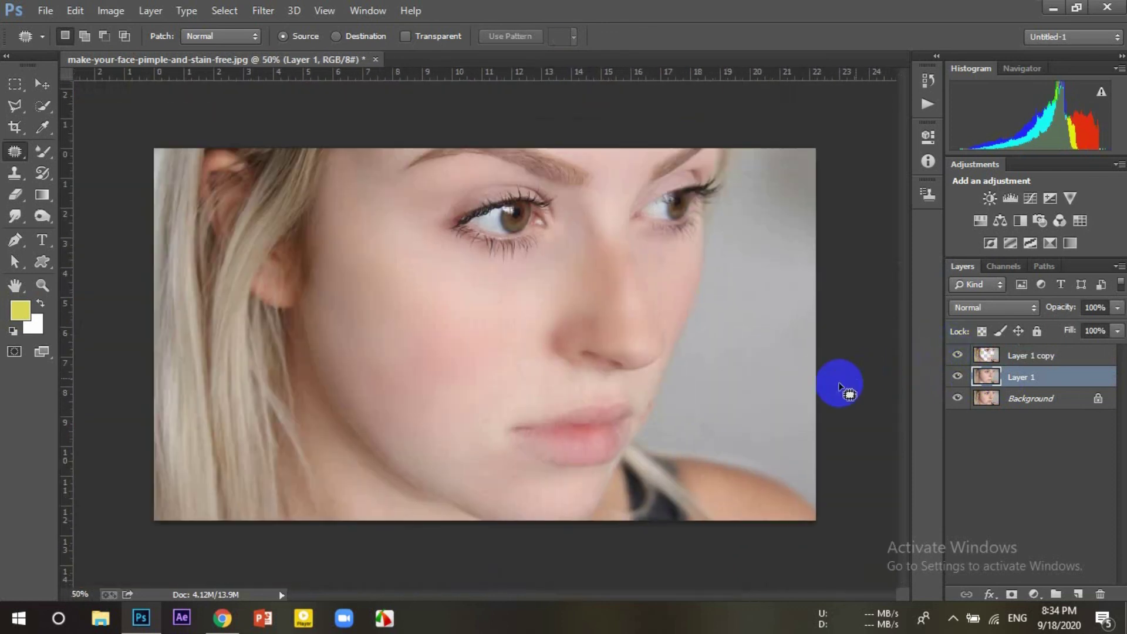
{"action": "key", "text": "ctrl+plus"}
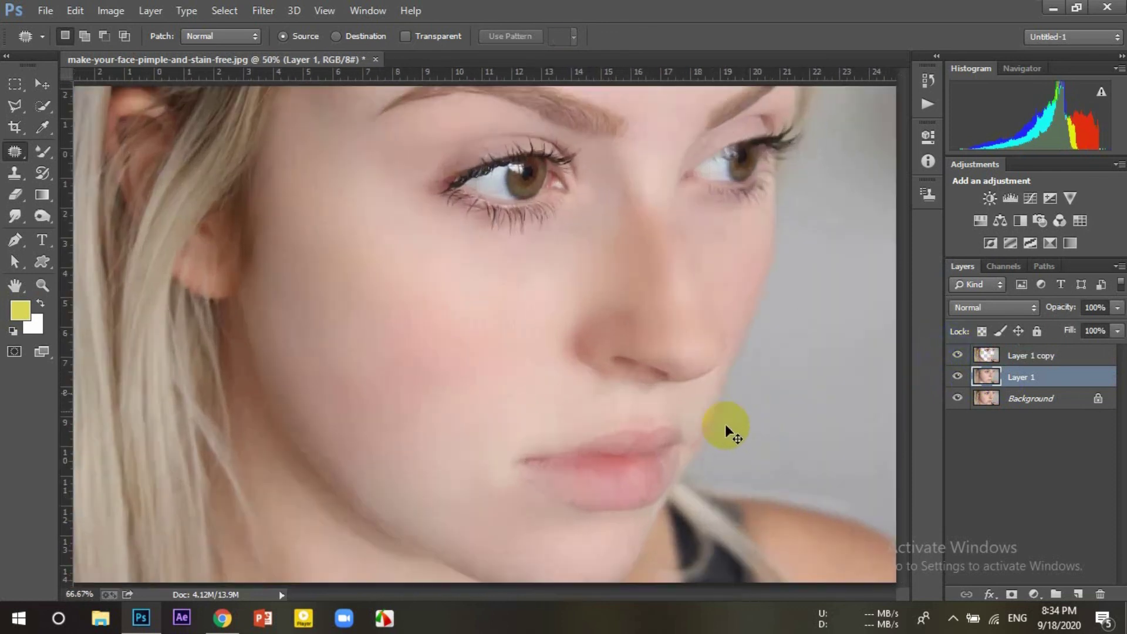
{"action": "key", "text": "ctrl+plus"}
Step: Erase the blurred Layer 1 copy at the upper lip corner and beside the nose
{"action": "left_click_drag", "start_coordinate": [771, 462], "coordinate": [595, 382]}
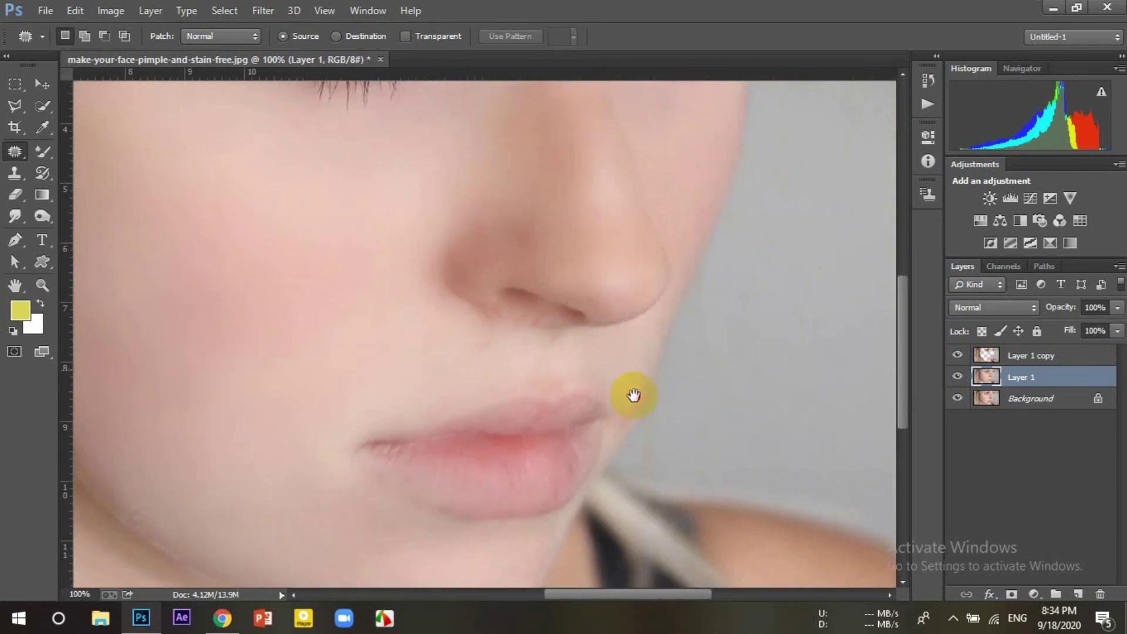
{"action": "left_click", "coordinate": [18, 197]}
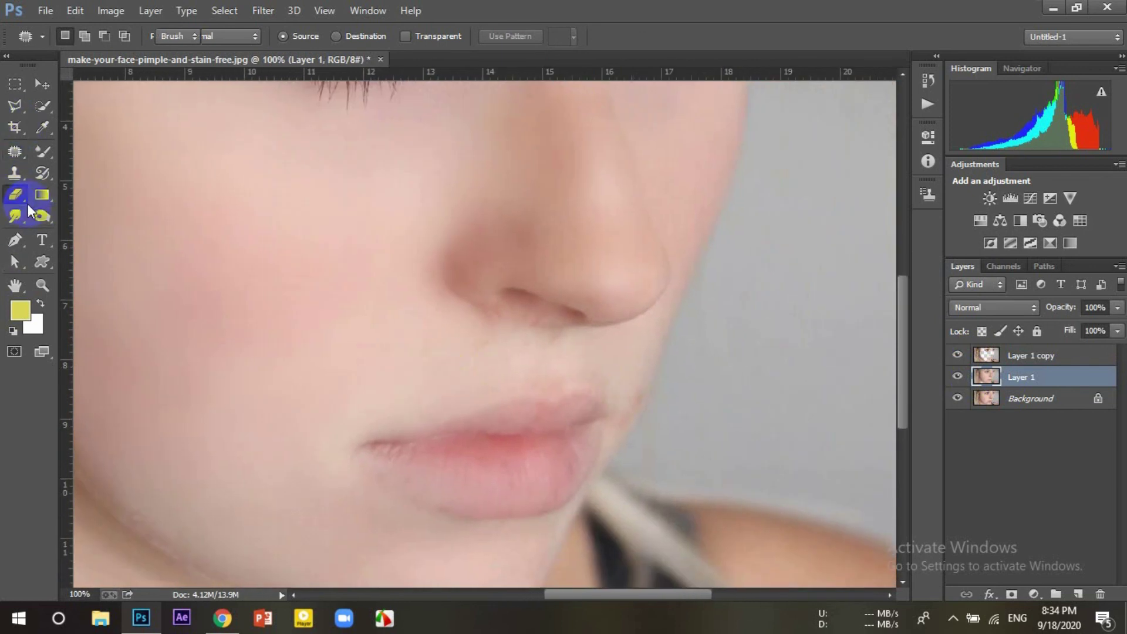
{"action": "left_click", "coordinate": [992, 355]}
{"action": "mouse_move", "coordinate": [627, 411]}
{"action": "left_mouse_down"}
{"action": "mouse_move", "coordinate": [644, 393]}
{"action": "mouse_move", "coordinate": [569, 425]}
{"action": "left_mouse_up"}
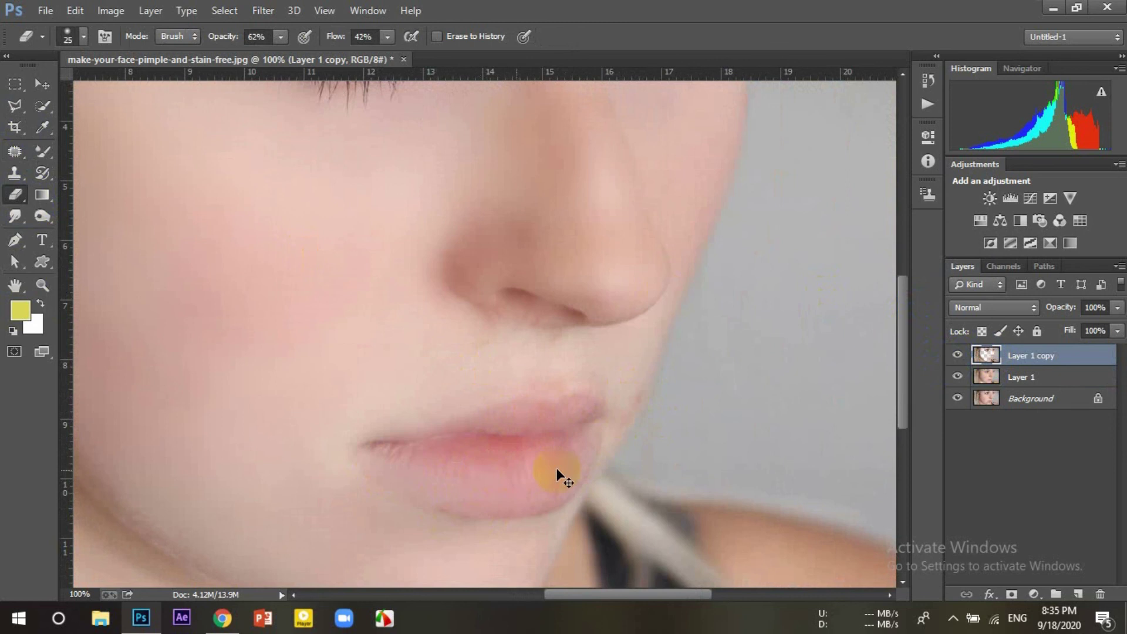
{"action": "key", "text": "ctrl+minus"}
{"action": "key", "text": "ctrl+minus"}
{"action": "left_click", "coordinate": [669, 261]}
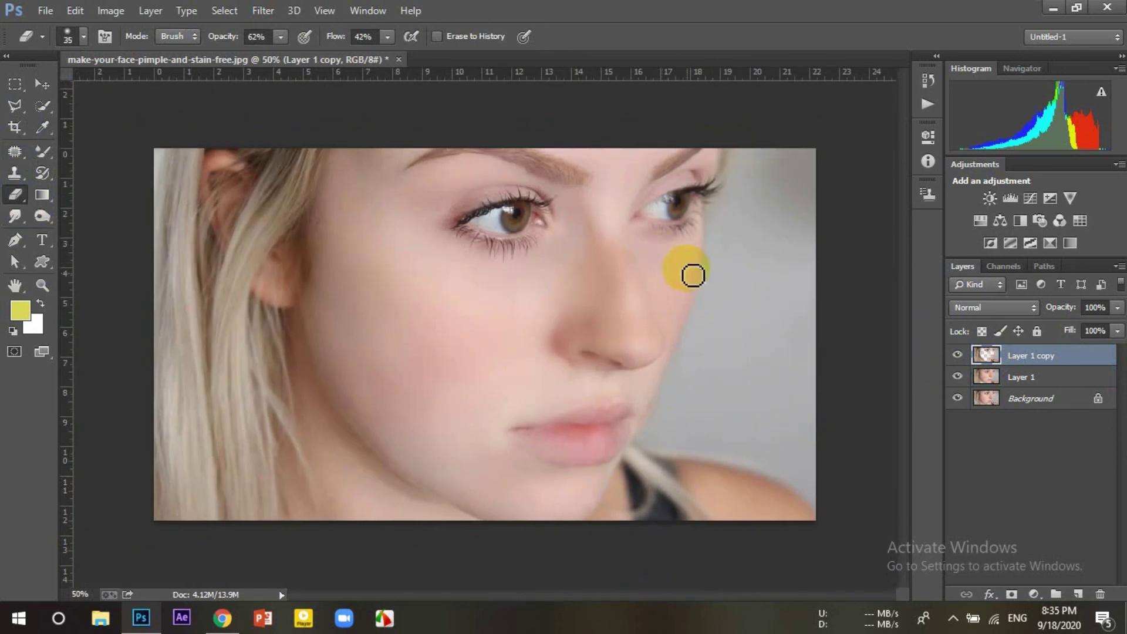
Step: With a larger eraser, remove blur down the cheek, near the ear and toward the eye
{"action": "right_click", "coordinate": [590, 230], "text": "alt"}
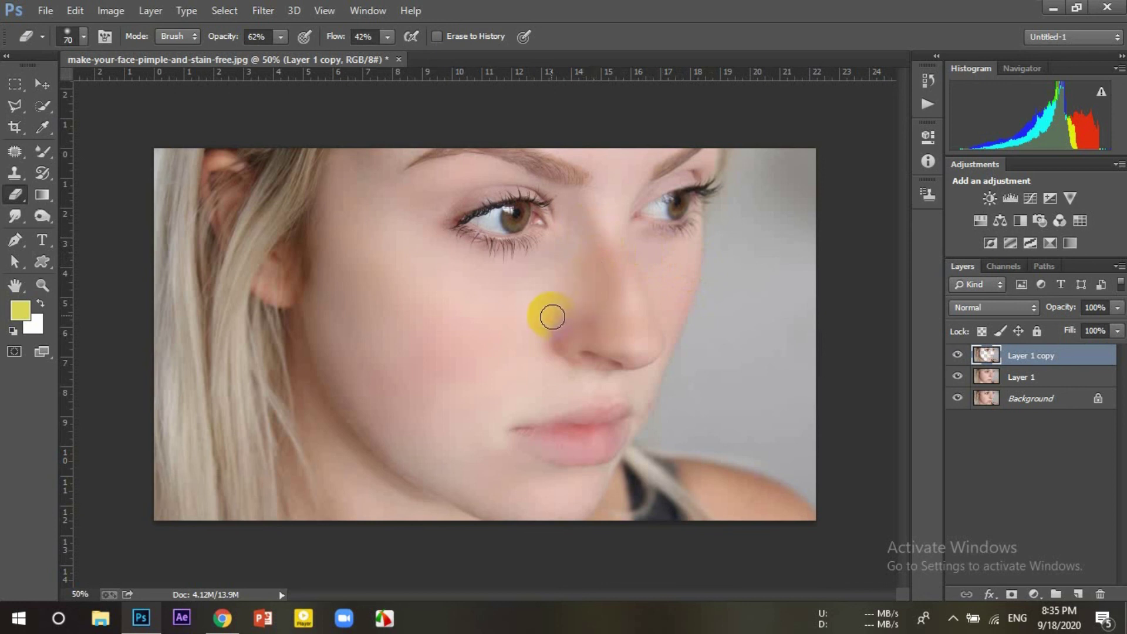
{"action": "left_click_drag", "start_coordinate": [421, 333], "coordinate": [428, 400]}
{"action": "left_click", "coordinate": [327, 300]}
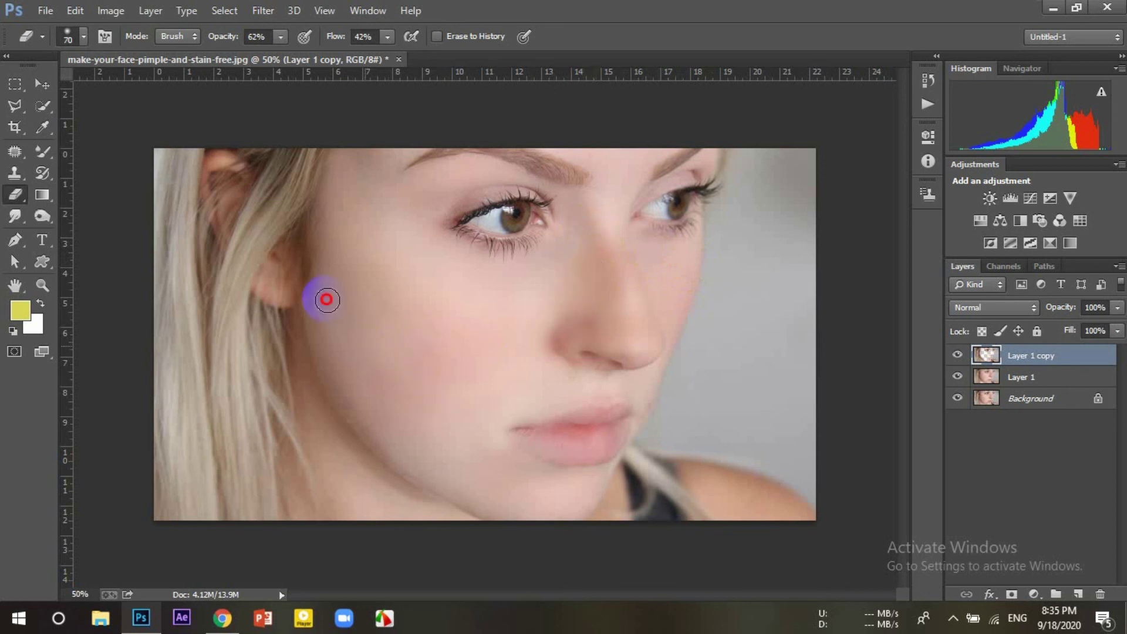
{"action": "right_click", "coordinate": [333, 310], "text": "alt"}
{"action": "left_click_drag", "start_coordinate": [345, 309], "coordinate": [359, 278]}
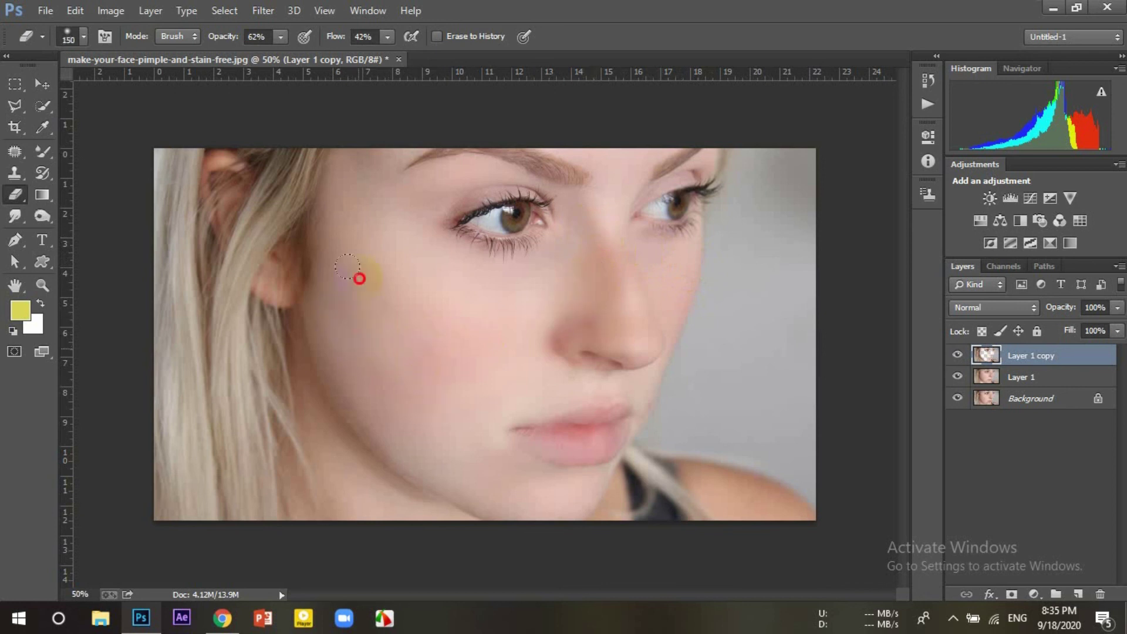
{"action": "left_click_drag", "start_coordinate": [414, 415], "coordinate": [361, 228]}
Step: With a slightly smaller eraser, erase blur from eye to cheek, down the nose and above the lip
{"action": "right_click", "coordinate": [383, 149], "text": "alt"}
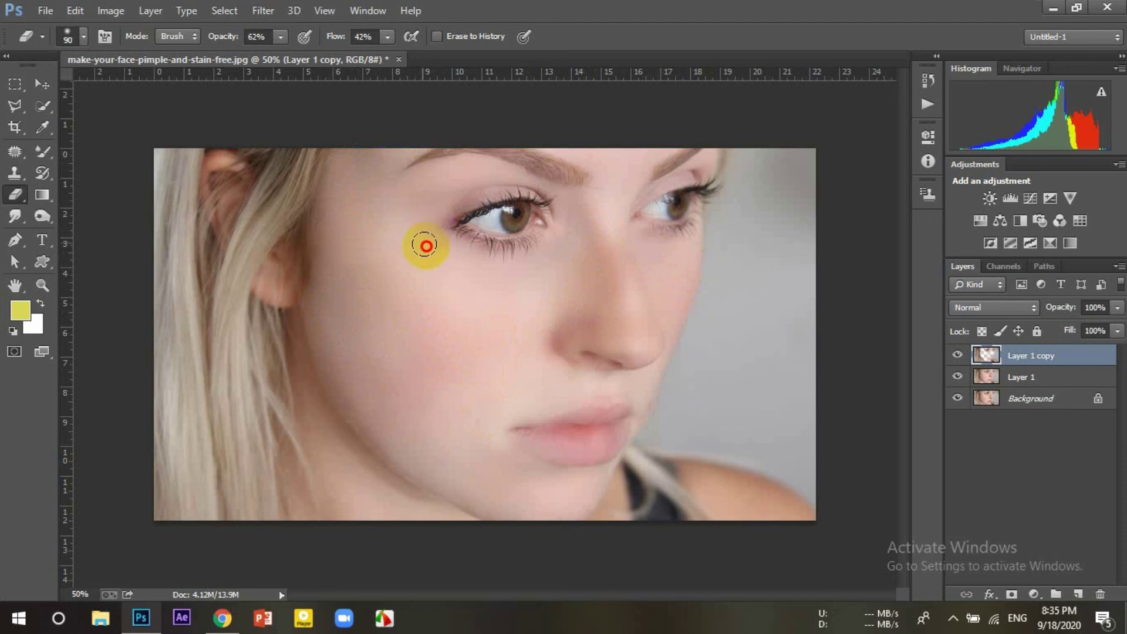
{"action": "left_click_drag", "start_coordinate": [434, 202], "coordinate": [485, 284]}
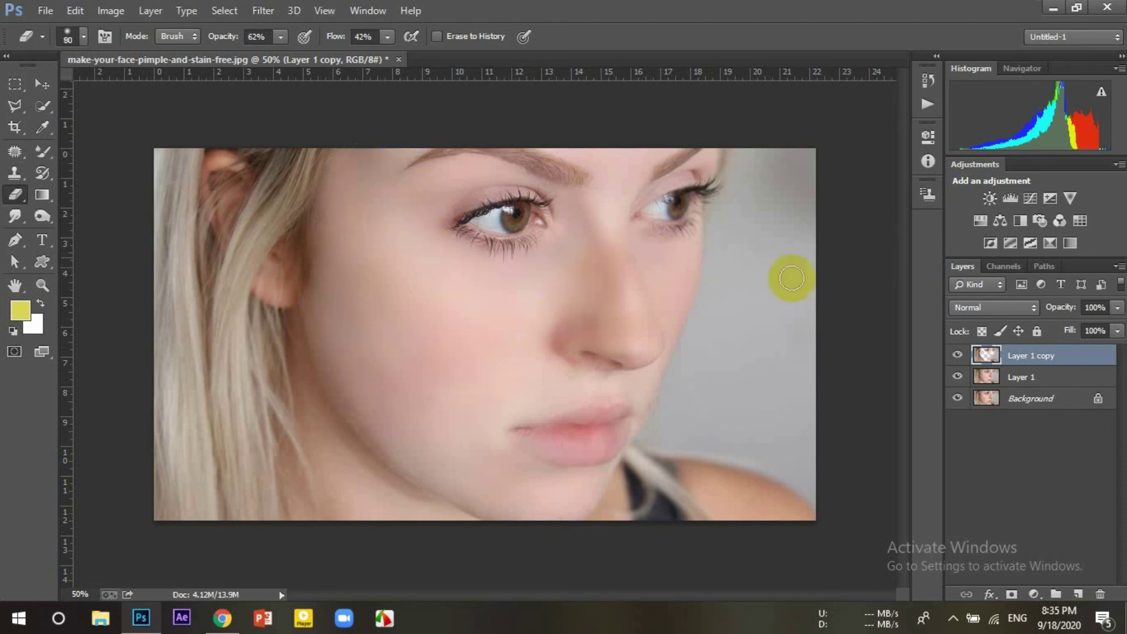
{"action": "left_click_drag", "start_coordinate": [605, 211], "coordinate": [611, 261]}
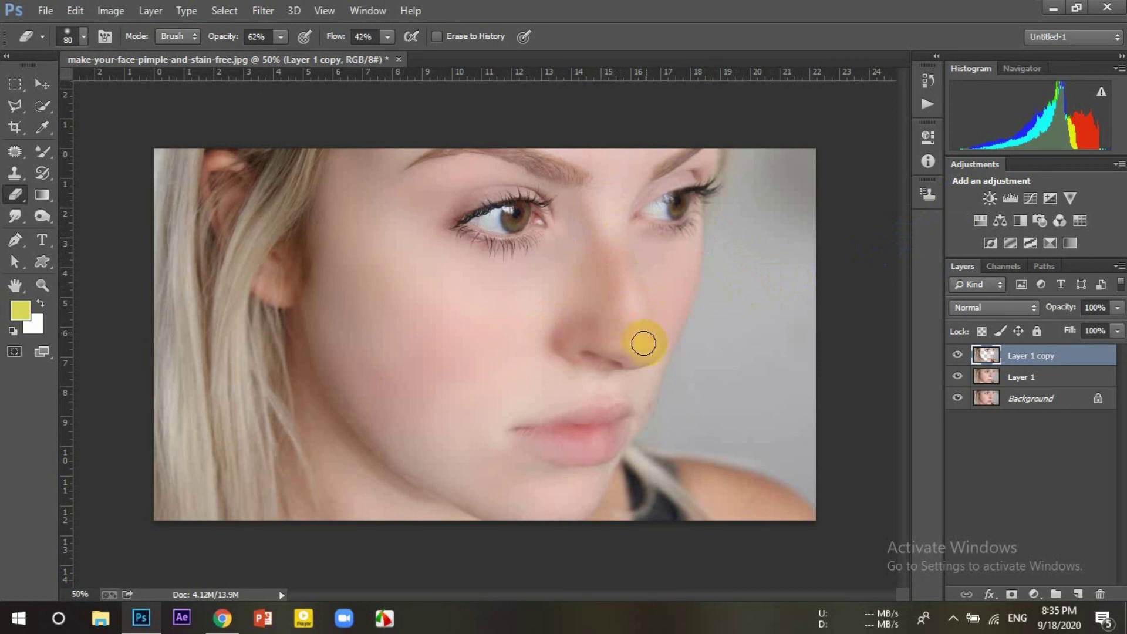
{"action": "left_click_drag", "start_coordinate": [573, 389], "coordinate": [505, 405]}
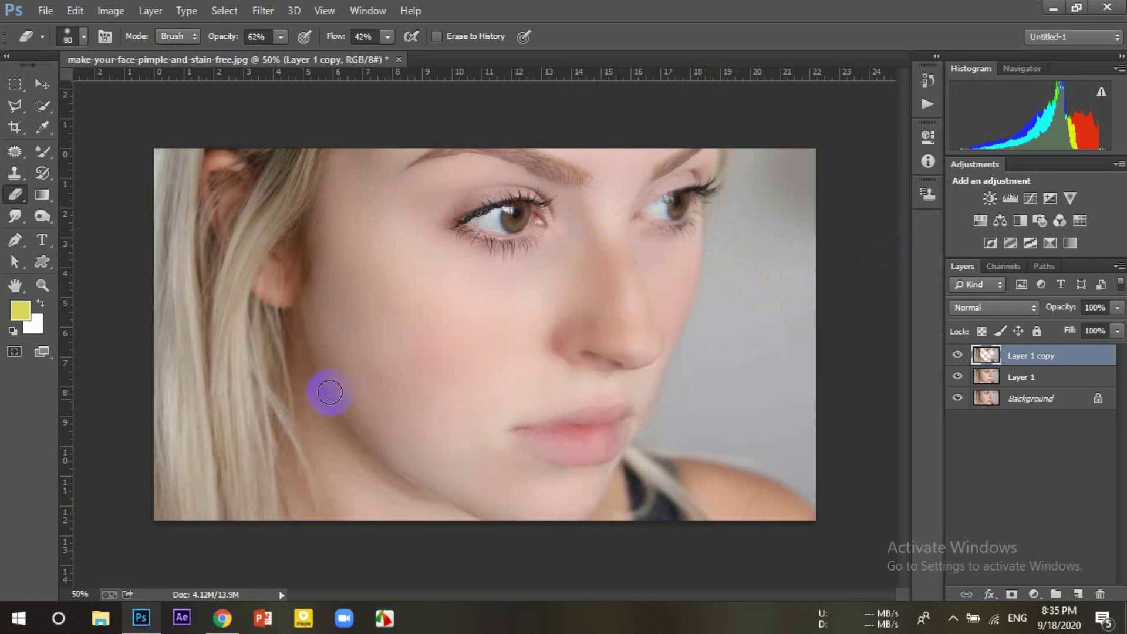
{"action": "left_click_drag", "start_coordinate": [327, 378], "coordinate": [317, 340]}
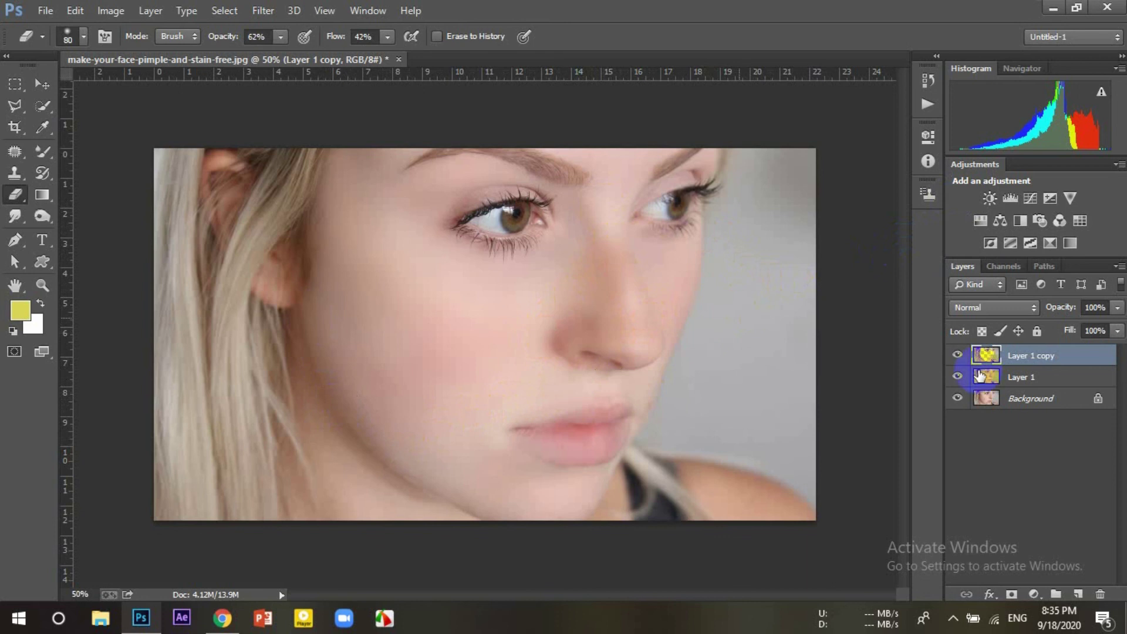
Step: Add a new empty layer and select the Brush Tool with a soft round brush
{"action": "left_click", "coordinate": [1078, 595]}
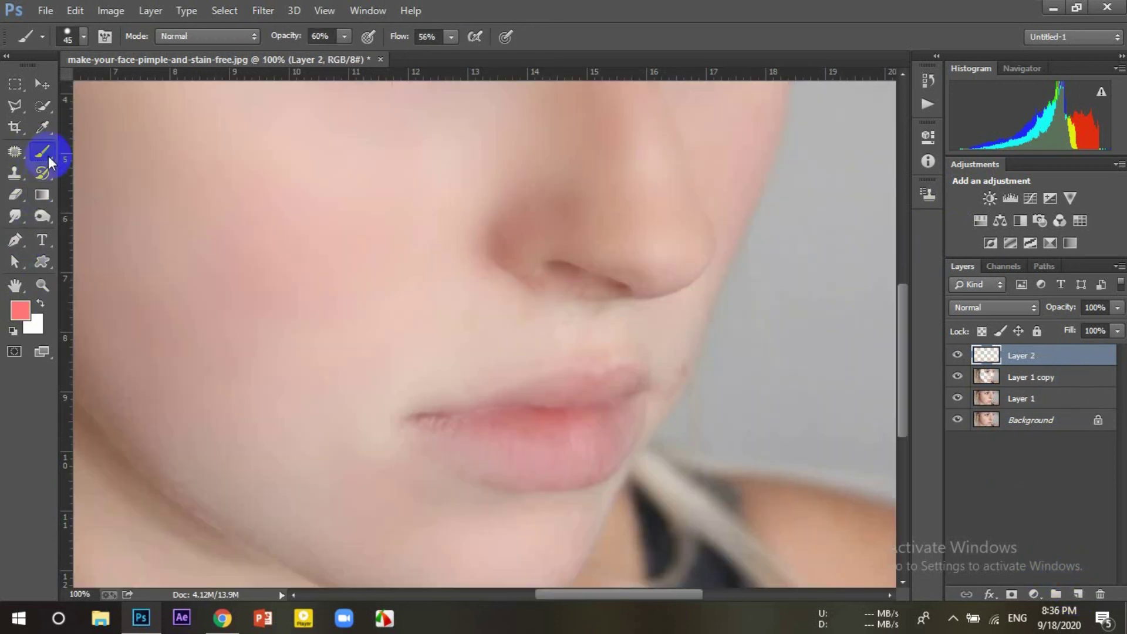
{"action": "right_click", "coordinate": [42, 150]}
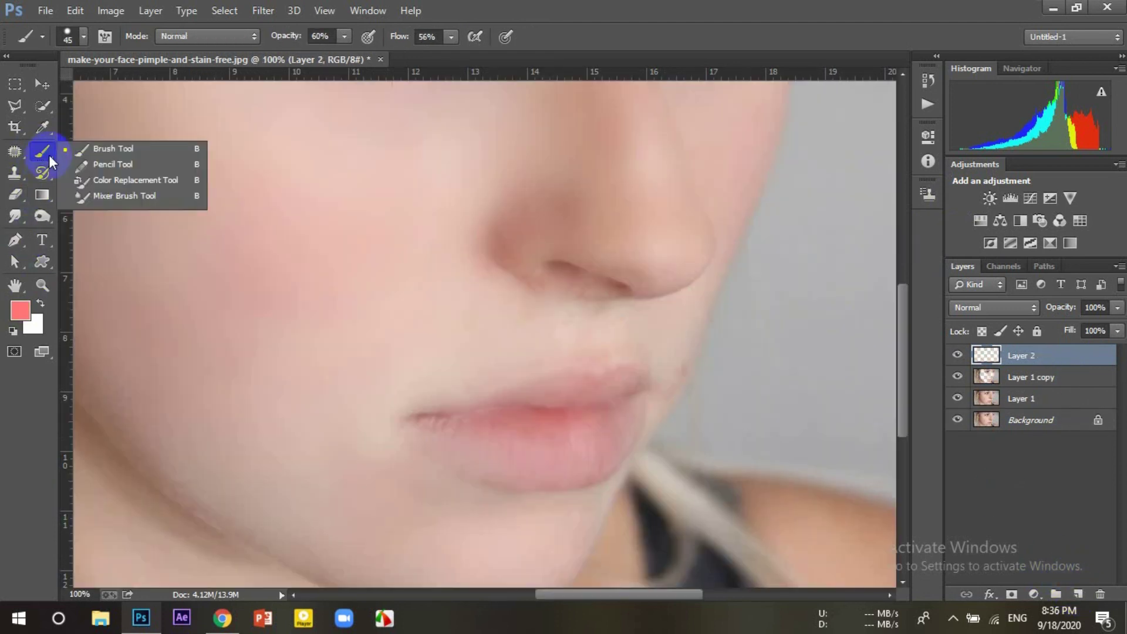
{"action": "left_click", "coordinate": [82, 149]}
{"action": "left_click", "coordinate": [75, 35]}
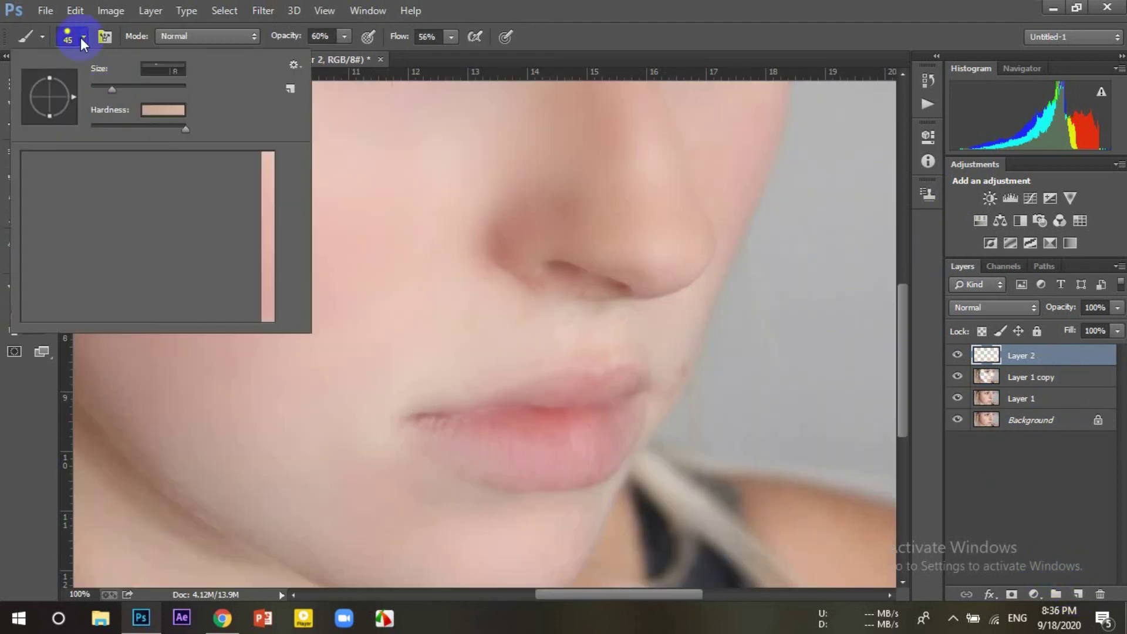
{"action": "left_click", "coordinate": [141, 167]}
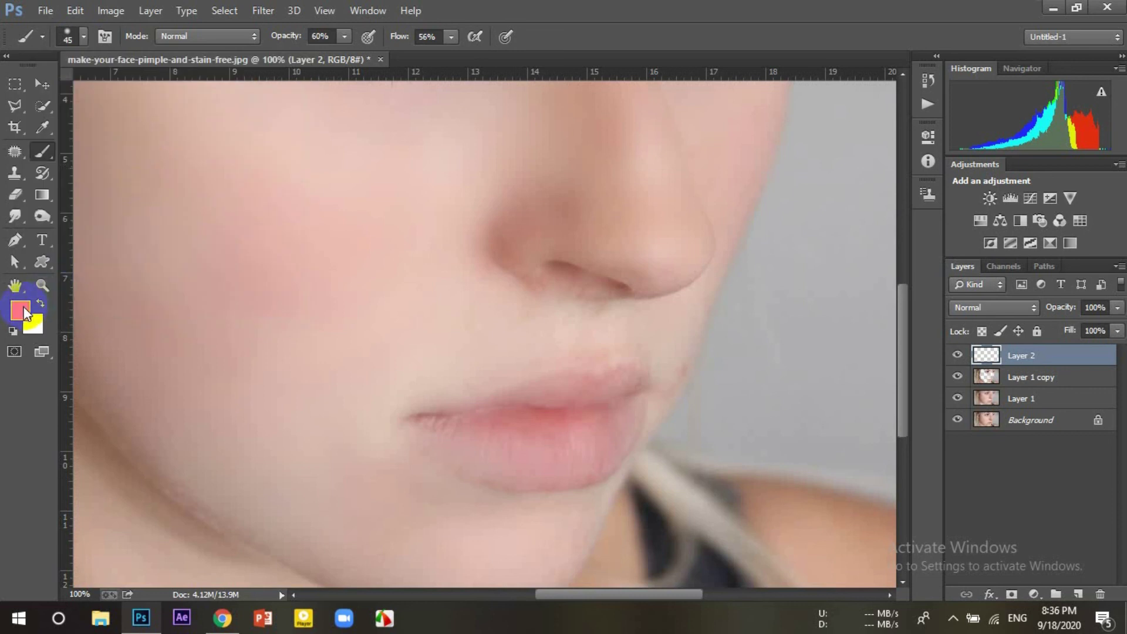
Step: Set the foreground colour to pink (ff7582) and paint over the lower lip
{"action": "left_click", "coordinate": [20, 309]}
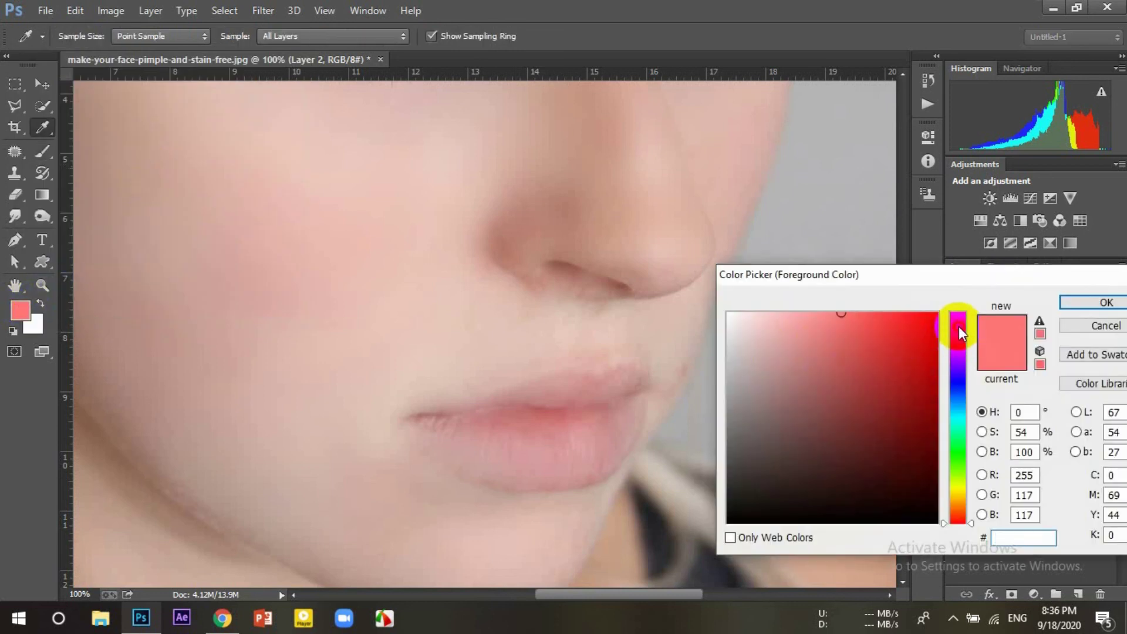
{"action": "left_click_drag", "start_coordinate": [959, 327], "coordinate": [956, 316]}
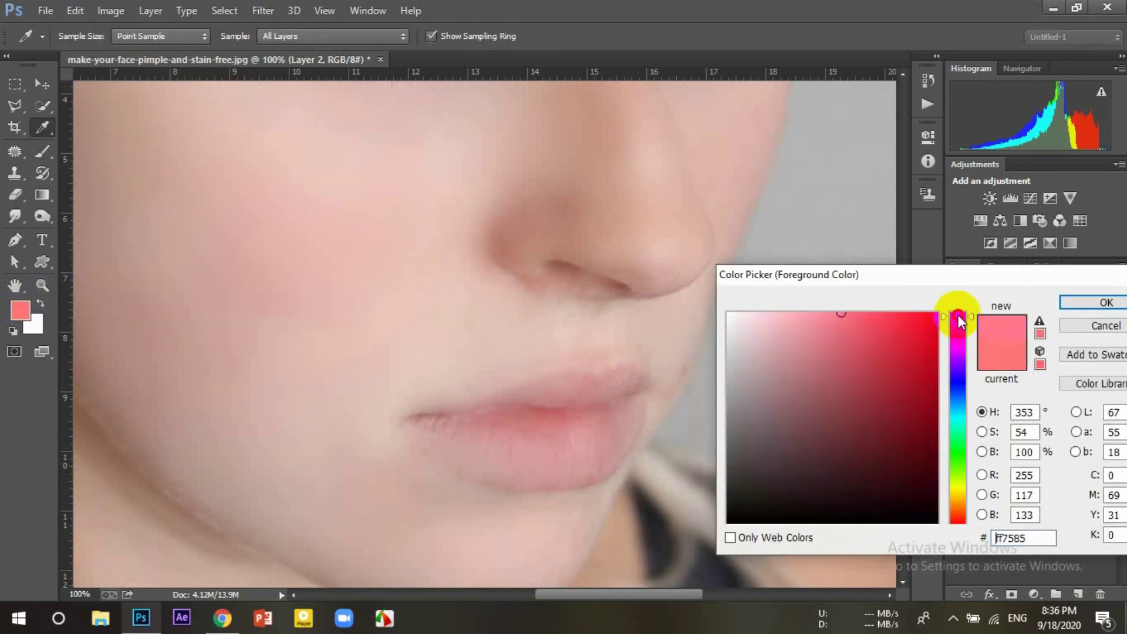
{"action": "left_click", "coordinate": [1107, 303]}
{"action": "key", "text": "b"}
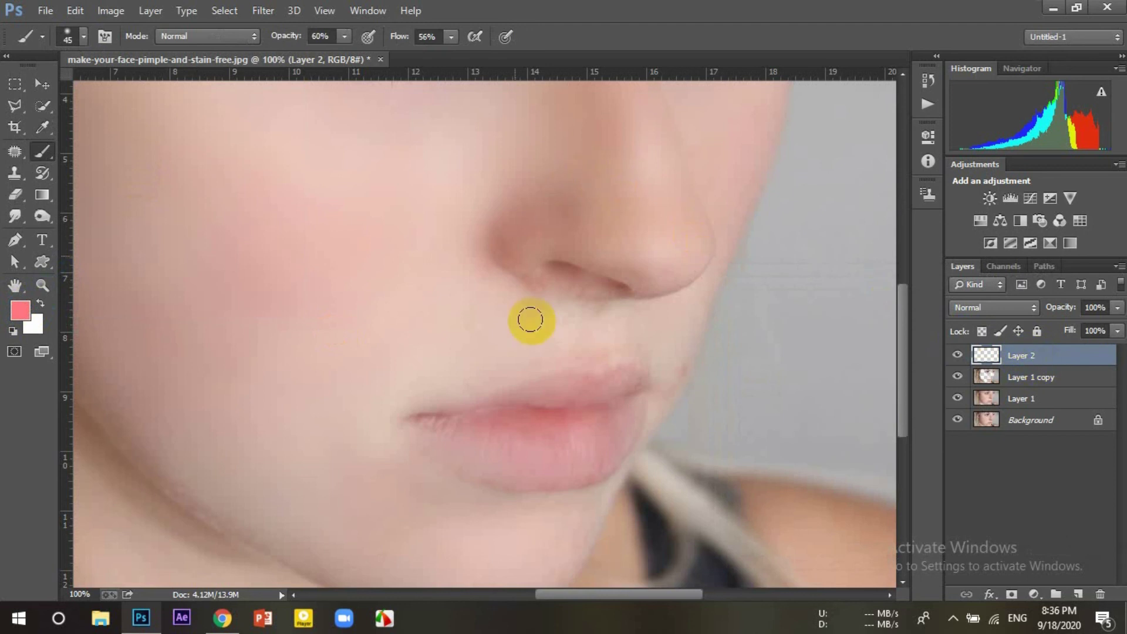
{"action": "key", "text": "bracketleft"}
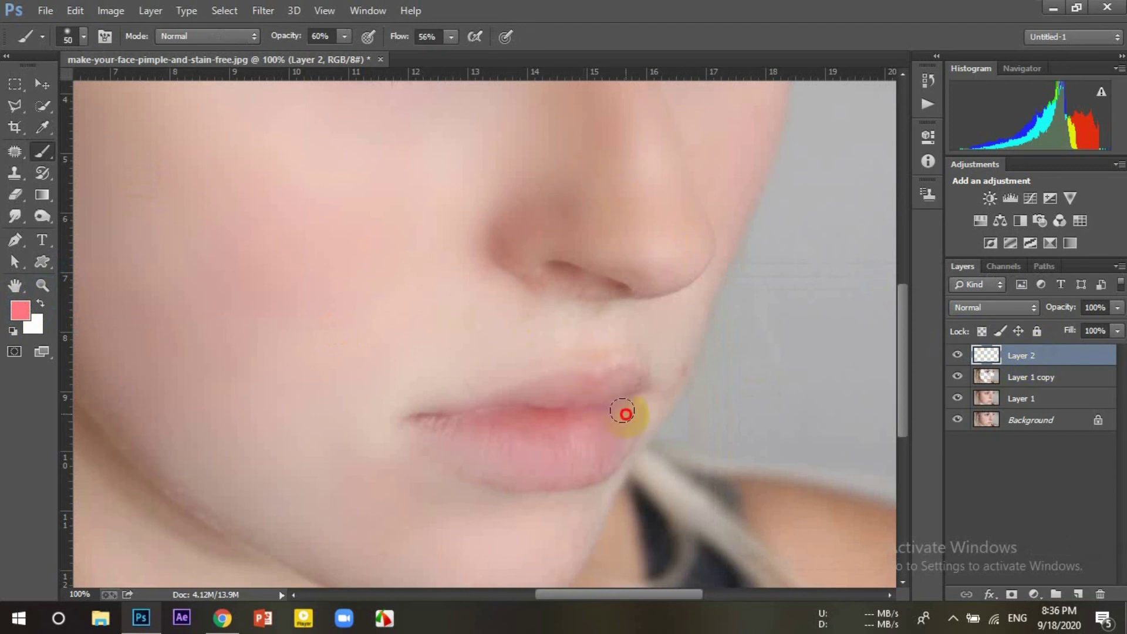
{"action": "mouse_move", "coordinate": [626, 414]}
{"action": "left_mouse_down"}
{"action": "mouse_move", "coordinate": [581, 466]}
{"action": "mouse_move", "coordinate": [439, 440]}
{"action": "mouse_move", "coordinate": [410, 423]}
{"action": "mouse_move", "coordinate": [577, 395]}
{"action": "mouse_move", "coordinate": [618, 372]}
{"action": "mouse_move", "coordinate": [568, 431]}
{"action": "mouse_move", "coordinate": [585, 431]}
{"action": "mouse_move", "coordinate": [473, 435]}
{"action": "left_mouse_up"}
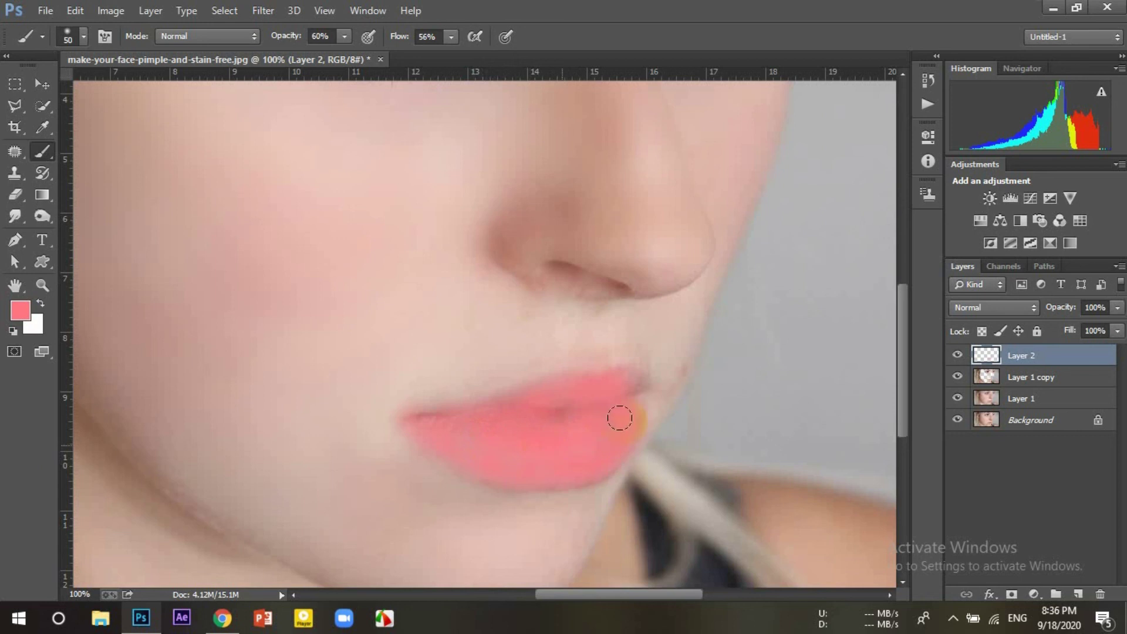
Step: Set Layer 2 to Multiply at 36% opacity and paint more pink across the lower lip
{"action": "left_click", "coordinate": [1019, 307]}
{"action": "left_click", "coordinate": [962, 60]}
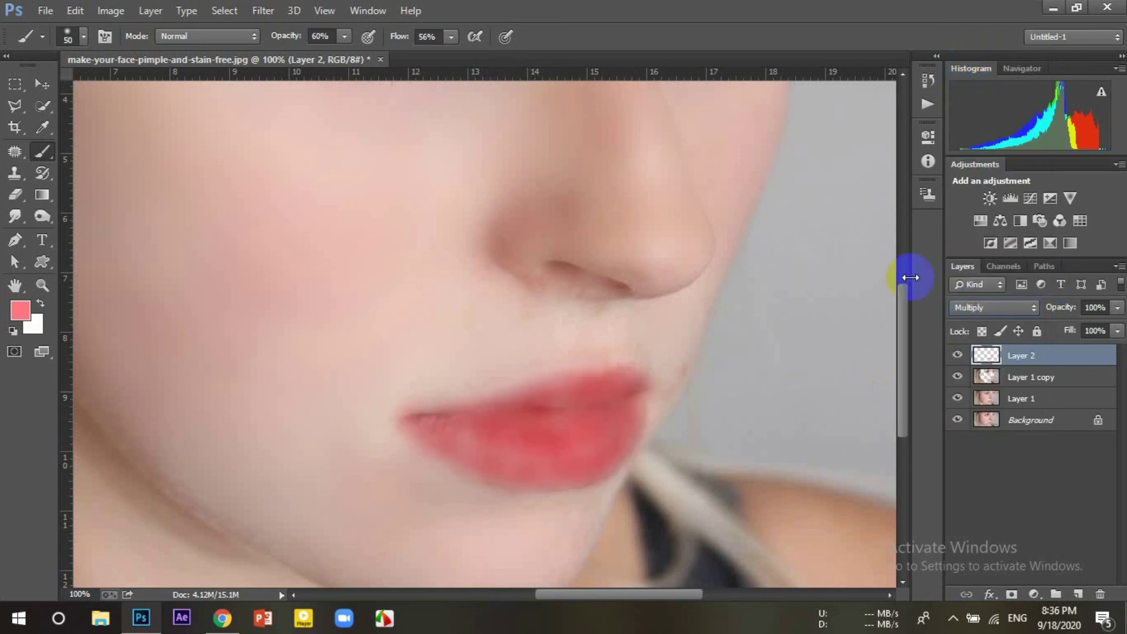
{"action": "left_click", "coordinate": [1117, 307]}
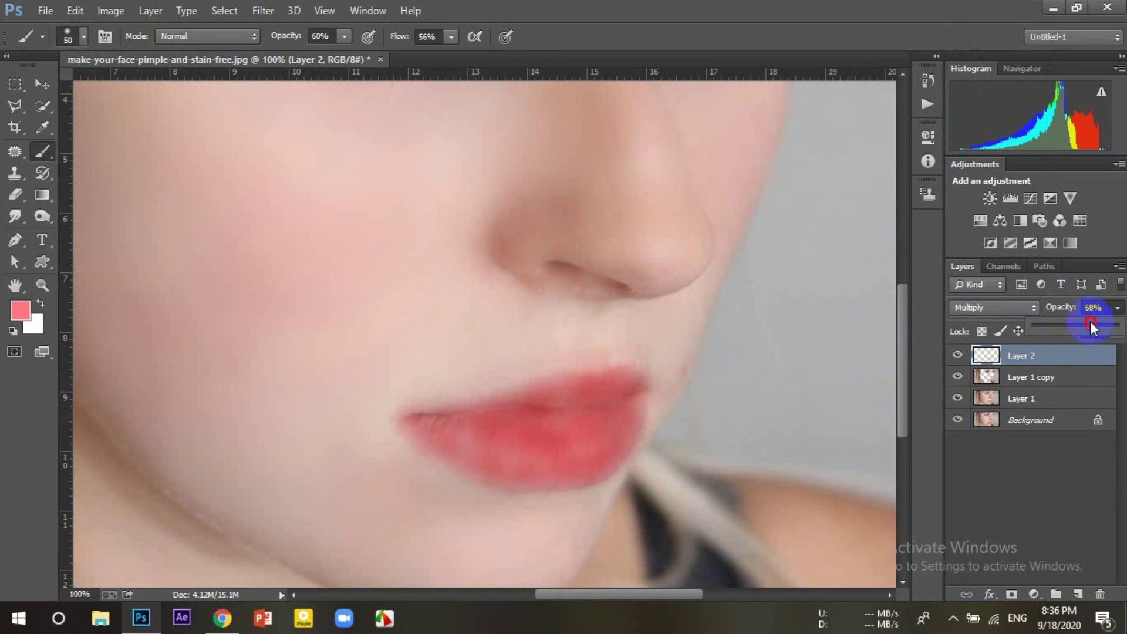
{"action": "left_click_drag", "start_coordinate": [1118, 326], "coordinate": [1064, 332]}
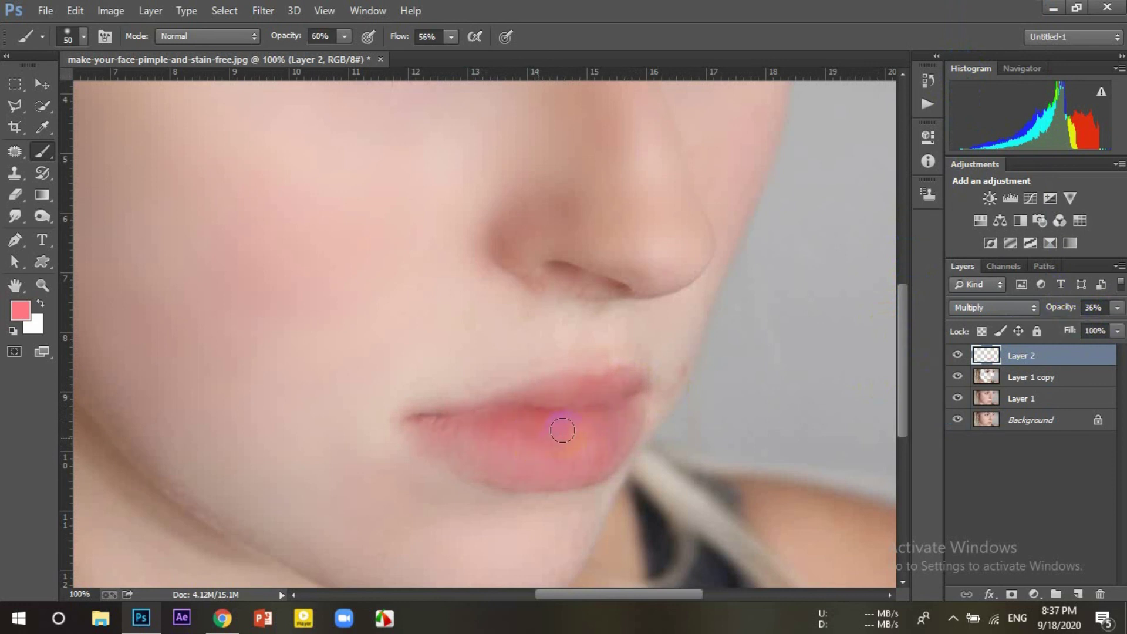
{"action": "mouse_move", "coordinate": [562, 431]}
{"action": "left_mouse_down"}
{"action": "mouse_move", "coordinate": [534, 448]}
{"action": "mouse_move", "coordinate": [579, 432]}
{"action": "mouse_move", "coordinate": [498, 448]}
{"action": "mouse_move", "coordinate": [441, 417]}
{"action": "mouse_move", "coordinate": [422, 423]}
{"action": "mouse_move", "coordinate": [481, 454]}
{"action": "mouse_move", "coordinate": [460, 451]}
{"action": "mouse_move", "coordinate": [463, 460]}
{"action": "mouse_move", "coordinate": [505, 471]}
{"action": "mouse_move", "coordinate": [516, 403]}
{"action": "mouse_move", "coordinate": [619, 382]}
{"action": "mouse_move", "coordinate": [639, 395]}
{"action": "left_mouse_up"}
{"action": "key", "text": "bracketleft"}
{"action": "key", "text": "bracketleft"}
{"action": "key", "text": "bracketleft"}
Step: Paint pink into the upper lip corner and lower Layer 2's opacity to 26%
{"action": "left_click_drag", "start_coordinate": [609, 433], "coordinate": [538, 442]}
{"action": "key", "text": "ctrl+minus"}
{"action": "key", "text": "ctrl+minus"}
{"action": "key", "text": "ctrl+minus"}
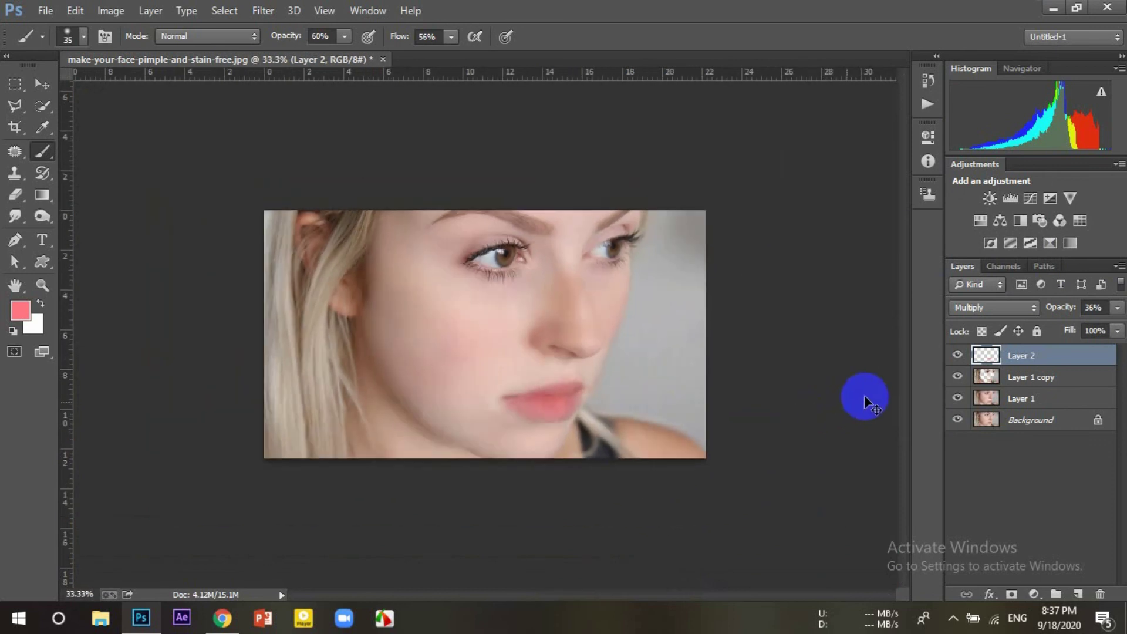
{"action": "left_click", "coordinate": [1117, 307]}
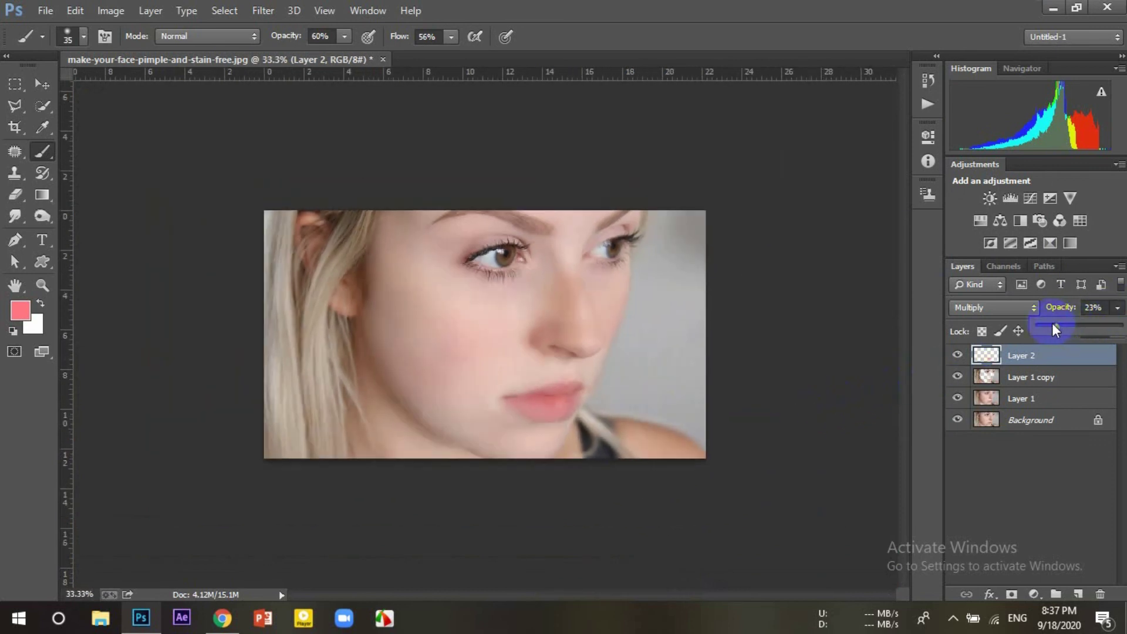
{"action": "left_click_drag", "start_coordinate": [1052, 323], "coordinate": [1030, 316]}
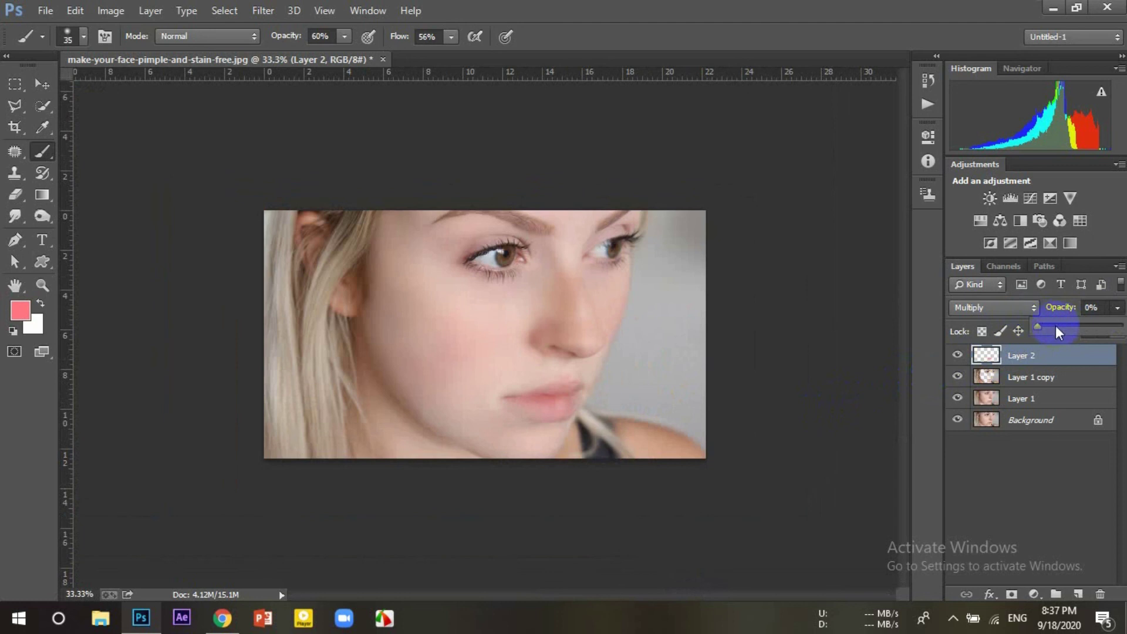
{"action": "left_click", "coordinate": [1056, 327]}
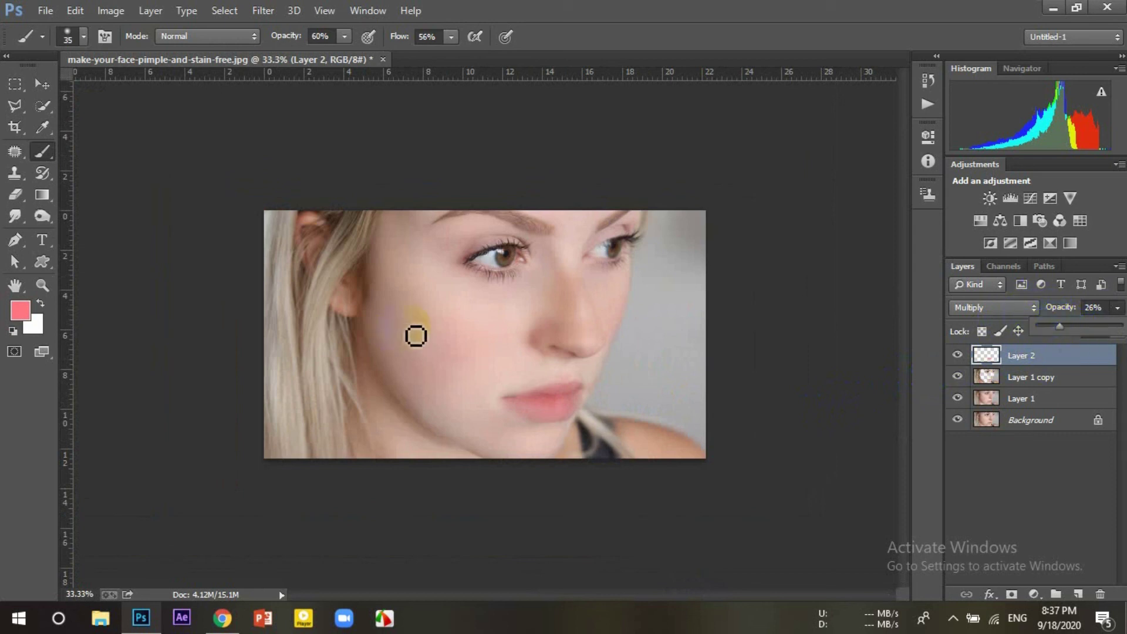
{"action": "key", "text": "bracketright"}
{"action": "left_click", "coordinate": [446, 345]}
Step: Enlarge the brush to about 300 px and paint soft pink blush across the cheek
{"action": "key", "text": "bracketright"}
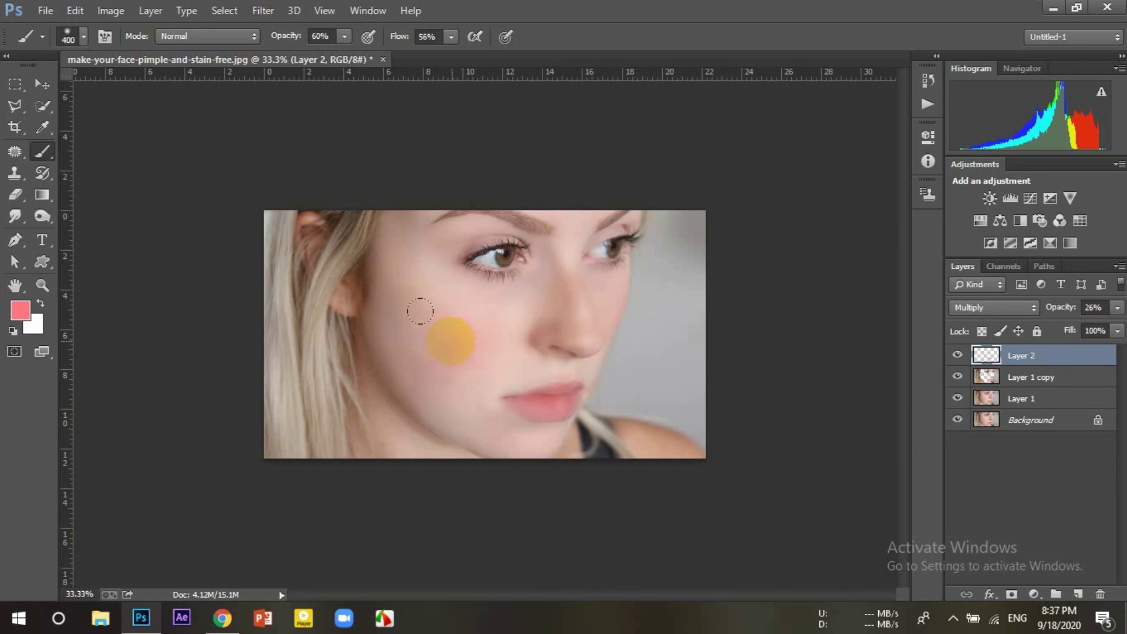
{"action": "key", "text": "bracketleft"}
{"action": "left_click_drag", "start_coordinate": [398, 301], "coordinate": [467, 305]}
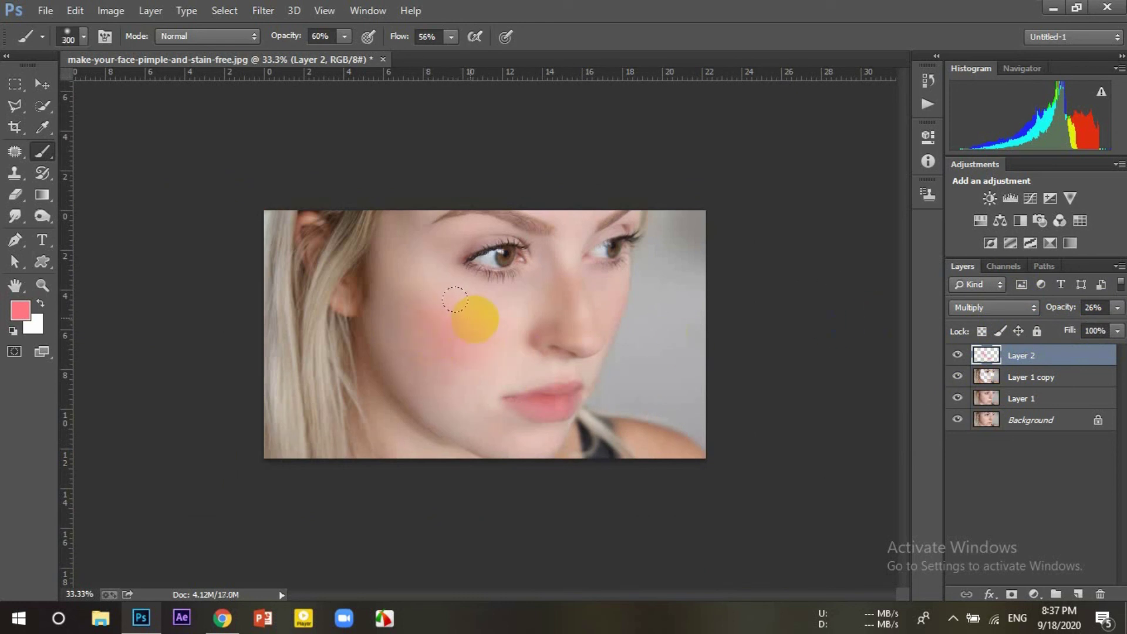
{"action": "mouse_move", "coordinate": [365, 340]}
{"action": "left_mouse_down"}
{"action": "mouse_move", "coordinate": [295, 427]}
{"action": "mouse_move", "coordinate": [377, 330]}
{"action": "mouse_move", "coordinate": [421, 298]}
{"action": "mouse_move", "coordinate": [496, 348]}
{"action": "mouse_move", "coordinate": [428, 346]}
{"action": "mouse_move", "coordinate": [500, 342]}
{"action": "mouse_move", "coordinate": [442, 353]}
{"action": "mouse_move", "coordinate": [466, 377]}
{"action": "mouse_move", "coordinate": [427, 336]}
{"action": "mouse_move", "coordinate": [712, 432]}
{"action": "left_mouse_up"}
{"action": "scroll", "coordinate": [627, 447], "scroll_direction": "down", "scroll_amount": 2}
{"action": "scroll", "coordinate": [647, 430], "scroll_direction": "up", "scroll_amount": 2}
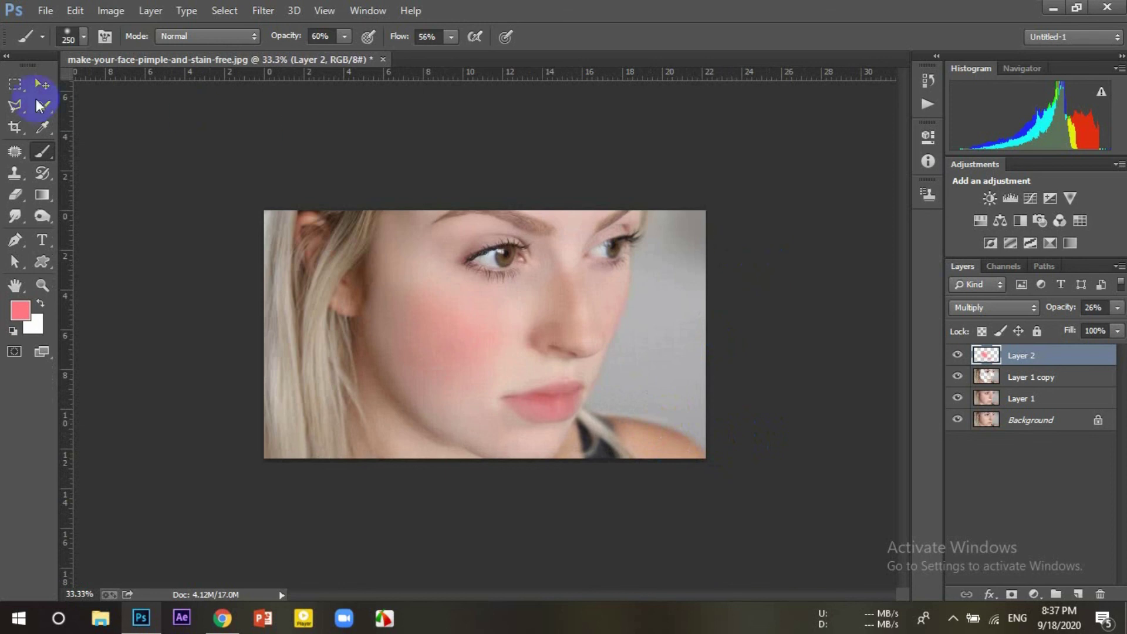
Step: Save the portrait to the Desktop as a JPEG named 'PIMPLE REMOVE'
{"action": "left_click", "coordinate": [43, 83]}
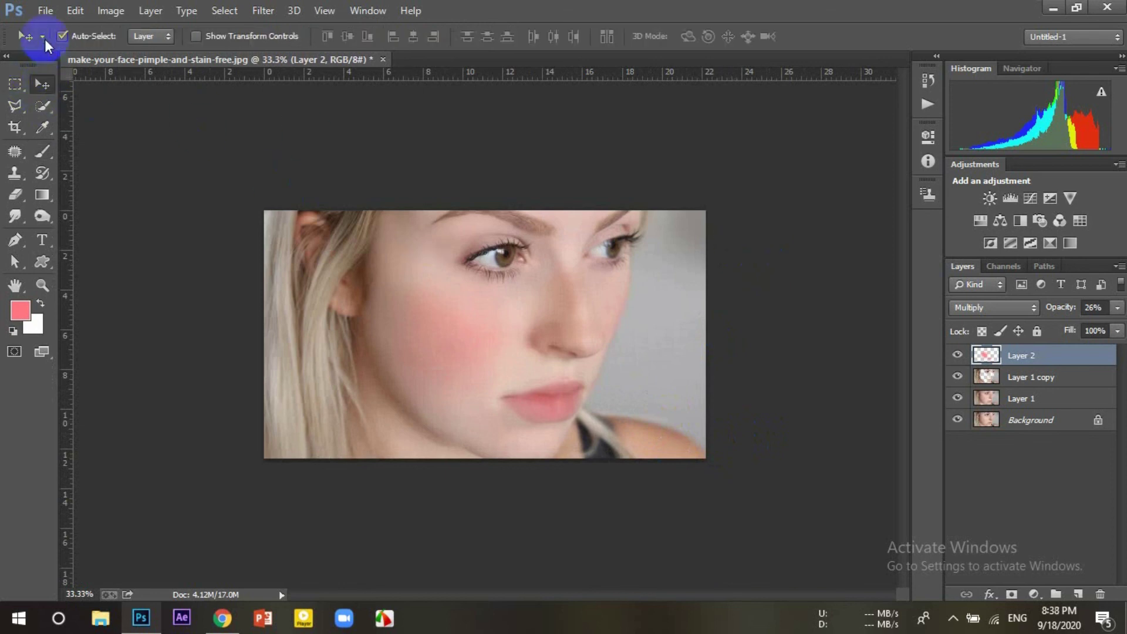
{"action": "left_click", "coordinate": [44, 12]}
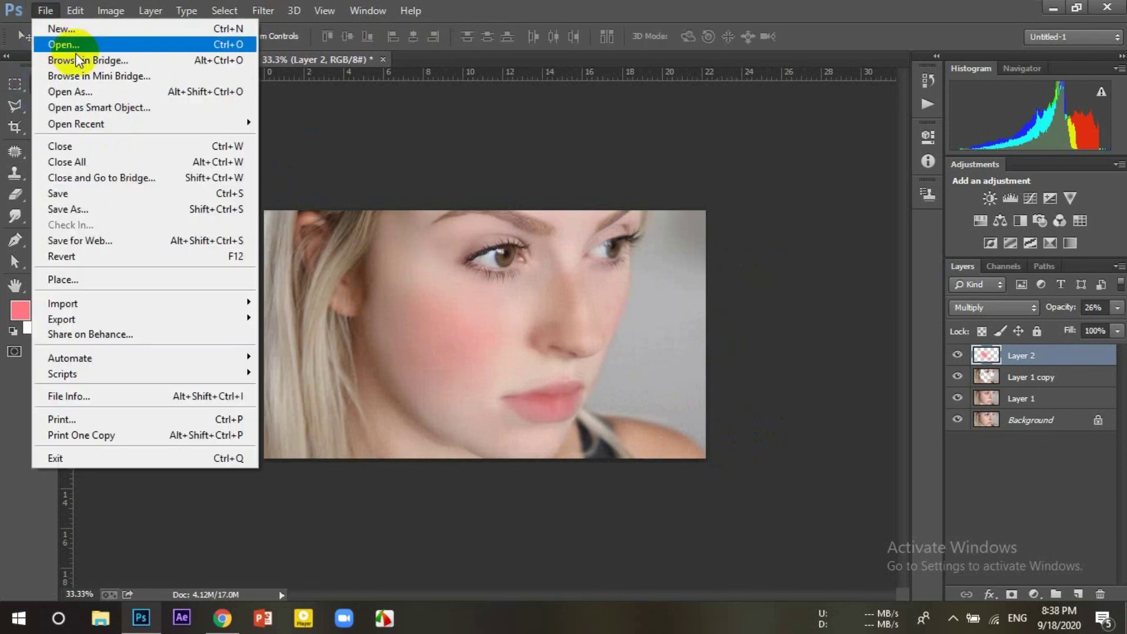
{"action": "left_click", "coordinate": [119, 206]}
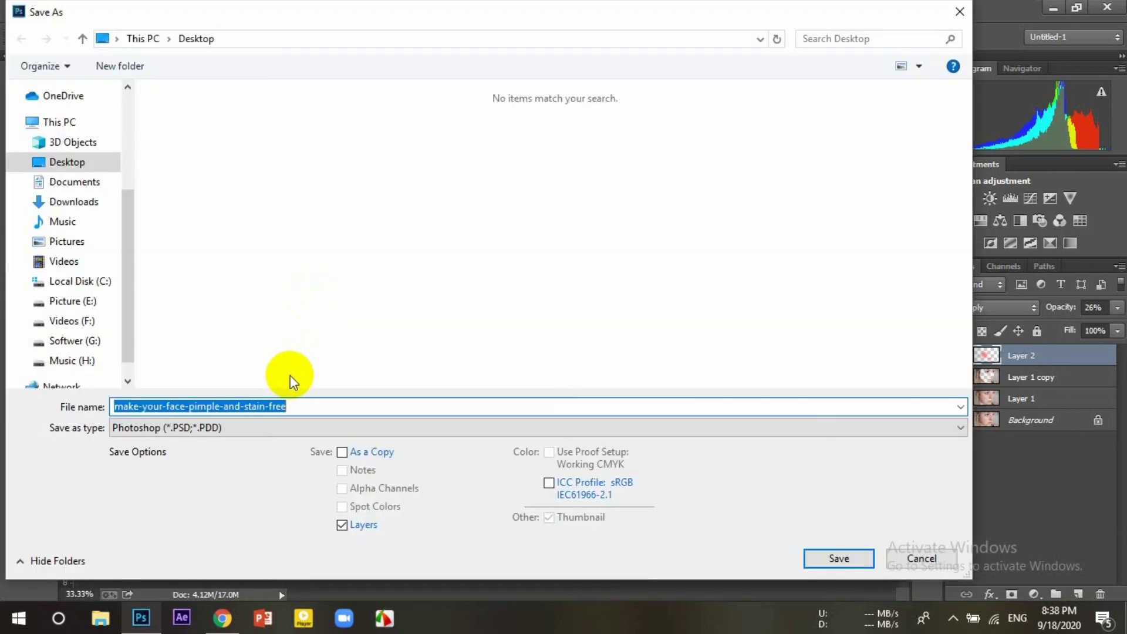
{"action": "type", "text": "PIMPLE REMOVE"}
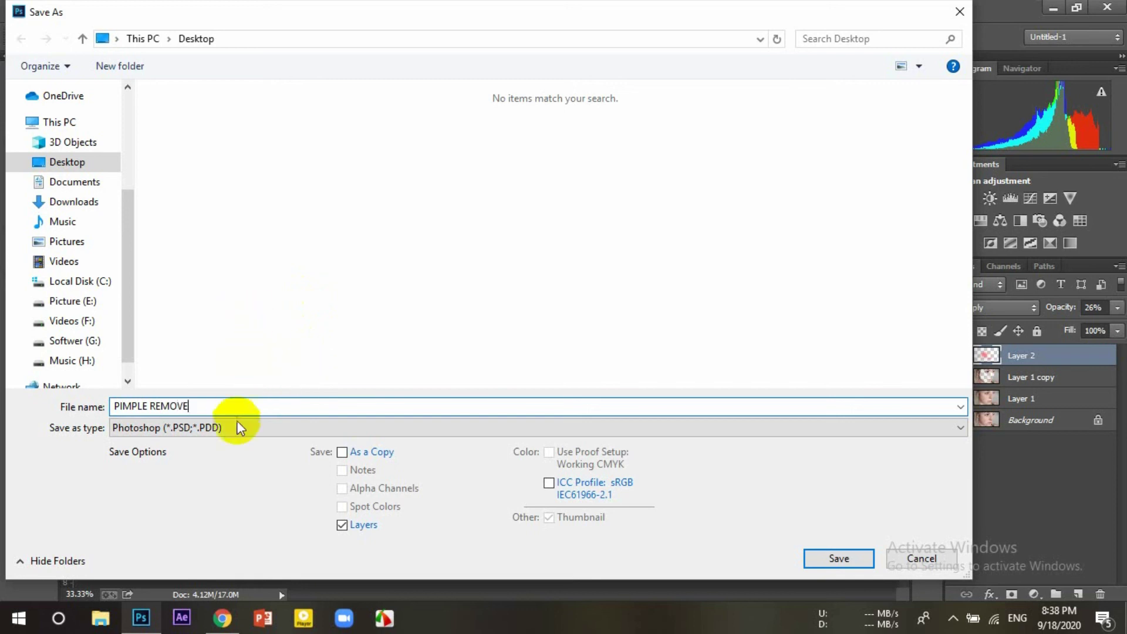
{"action": "left_click", "coordinate": [235, 427]}
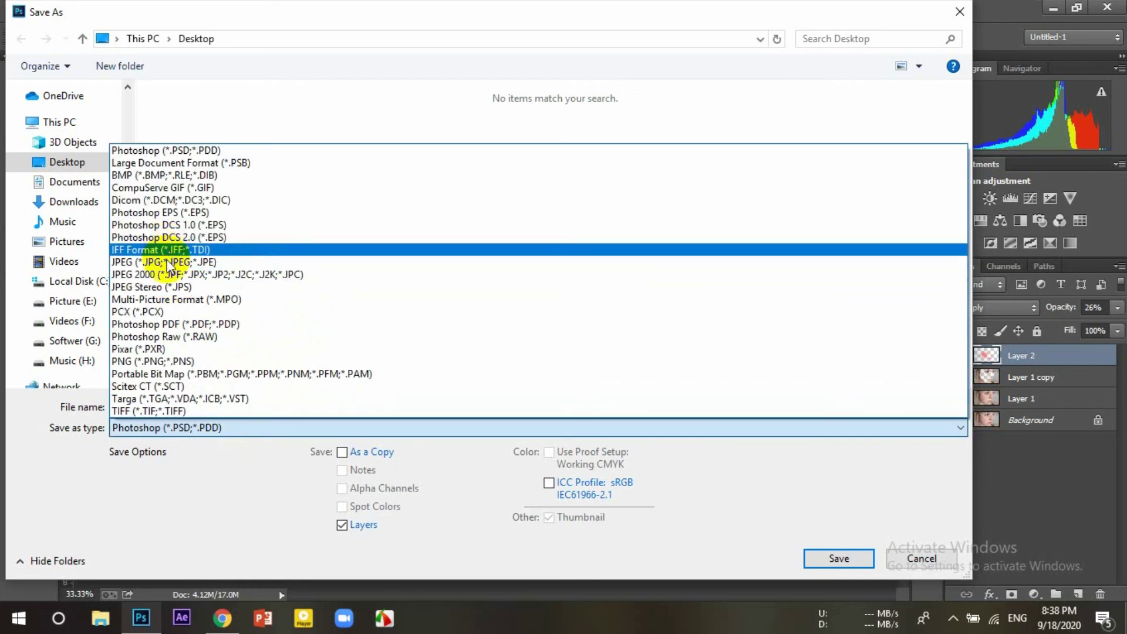
{"action": "left_click", "coordinate": [164, 262]}
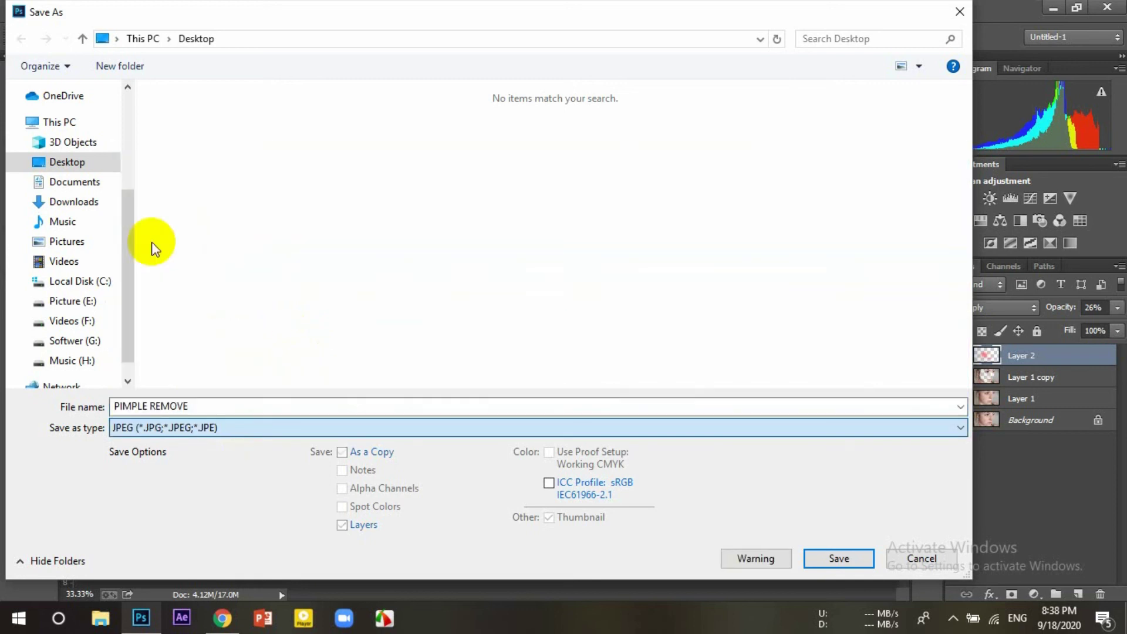
{"action": "left_click", "coordinate": [819, 562]}
{"action": "left_click", "coordinate": [654, 153]}
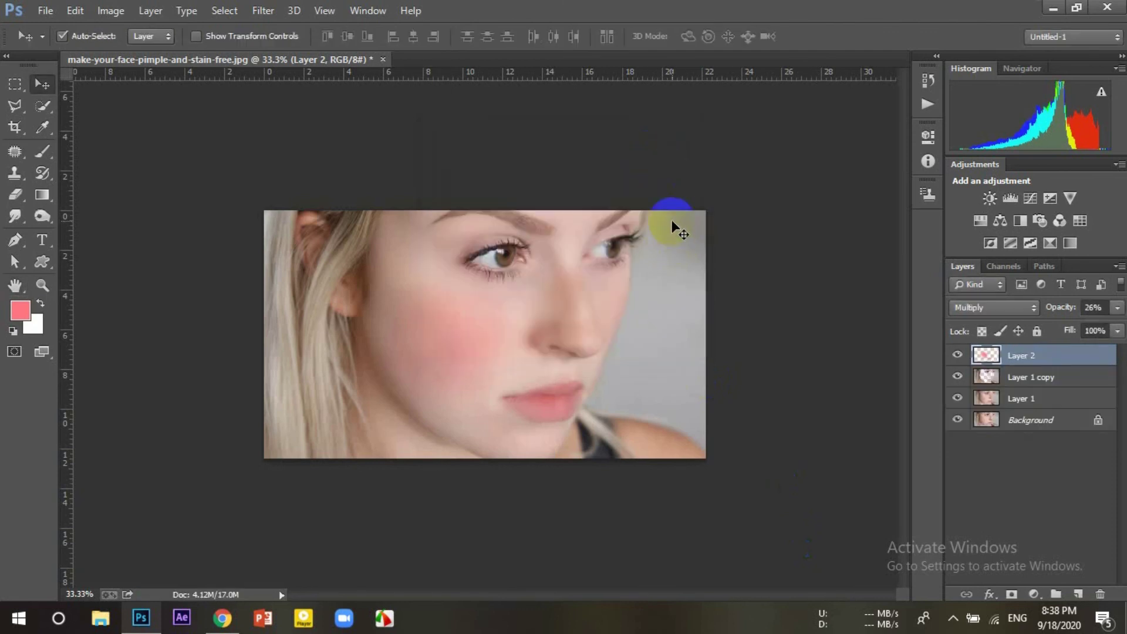
{"action": "key", "text": "ctrl+plus"}
{"action": "key", "text": "ctrl+plus"}
{"action": "key", "text": "ctrl+minus"}
{"action": "key", "text": "ctrl+minus"}
{"action": "key", "text": "ctrl+plus"}
{"action": "key", "text": "ctrl+minus"}
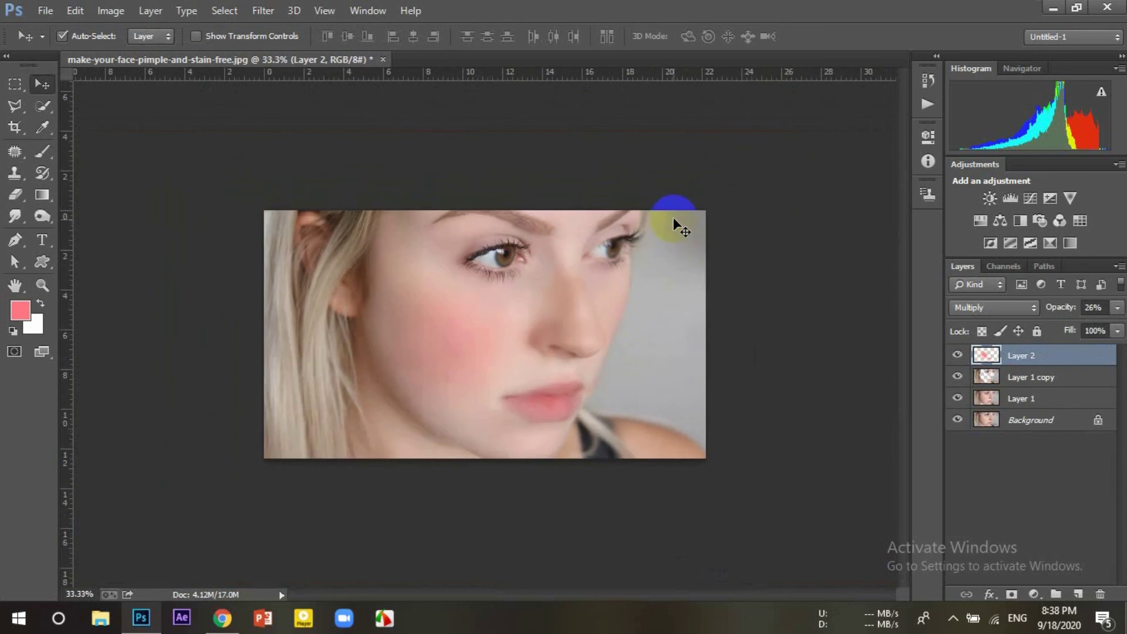